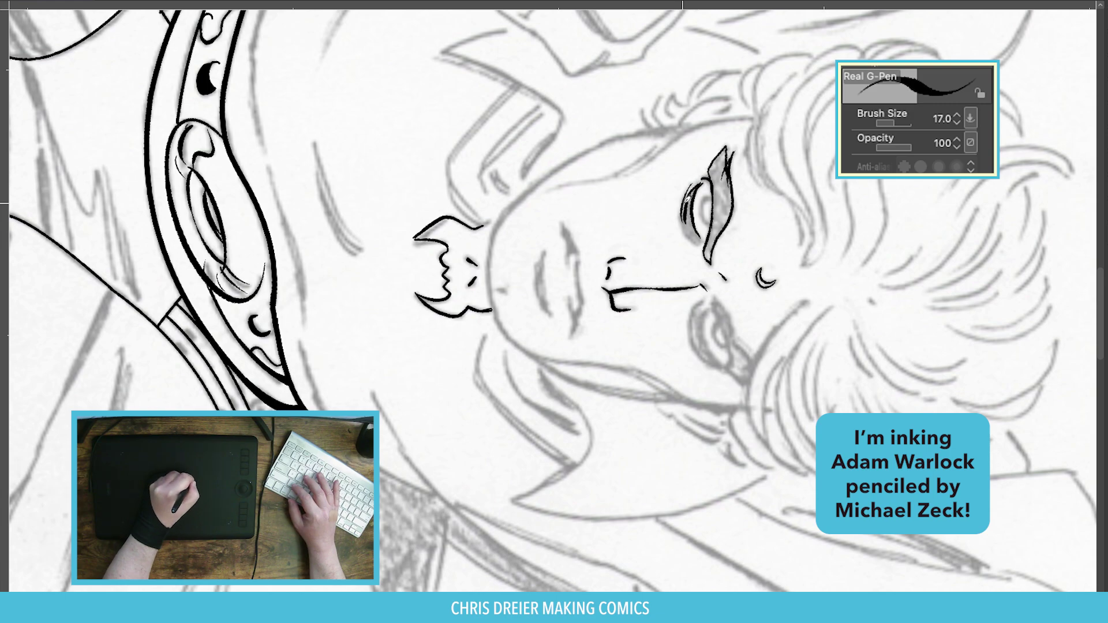
Ink the outlines of the eyes and their dark surrounds with the Real G-Pen at brush size 17.
mouse_move(715, 169)
mouse_down()
mouse_move(702, 177)
mouse_move(703, 225)
mouse_up()
mouse_move(708, 296)
mouse_down()
mouse_move(730, 340)
mouse_move(727, 368)
mouse_up()
mouse_move(709, 297)
mouse_down()
mouse_move(701, 322)
mouse_move(721, 362)
mouse_move(692, 349)
mouse_move(723, 364)
mouse_up()
mouse_move(713, 294)
mouse_down()
mouse_move(737, 336)
mouse_move(726, 369)
mouse_move(747, 364)
mouse_move(723, 321)
mouse_move(733, 346)
mouse_up()
Fill the outlined shadow shapes above and below both eyes with solid black.
key(g)
click(722, 199)
click(688, 221)
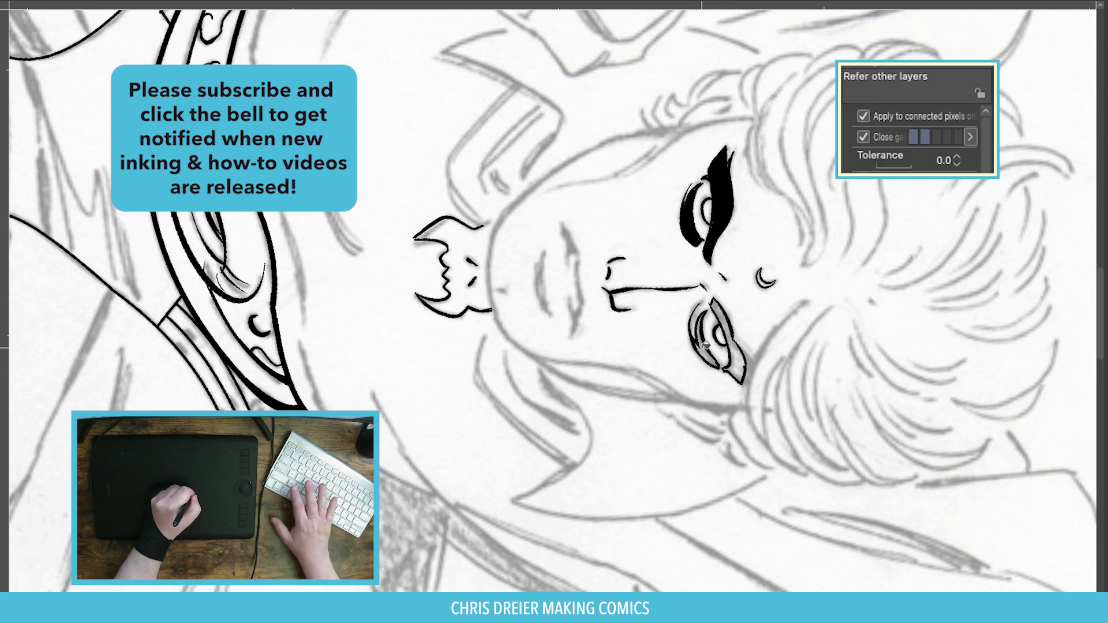
click(735, 363)
click(699, 340)
Ink fine lash strokes at the outer corner of the second eye with the Real G-Pen.
key(minus)
key(p)
key(minus)
key(minus)
key(minus)
key(minus)
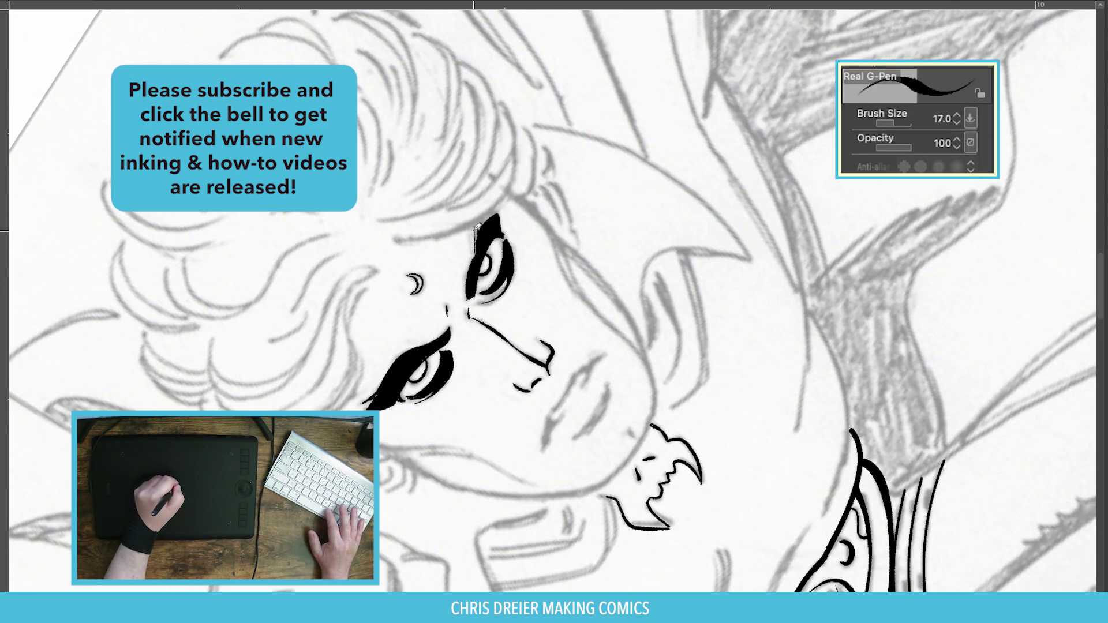
drag(476, 227, 479, 259)
Ink the line of the upper lip and the shadow beneath the lower lip.
key(minus)
key(minus)
drag(628, 345, 635, 396)
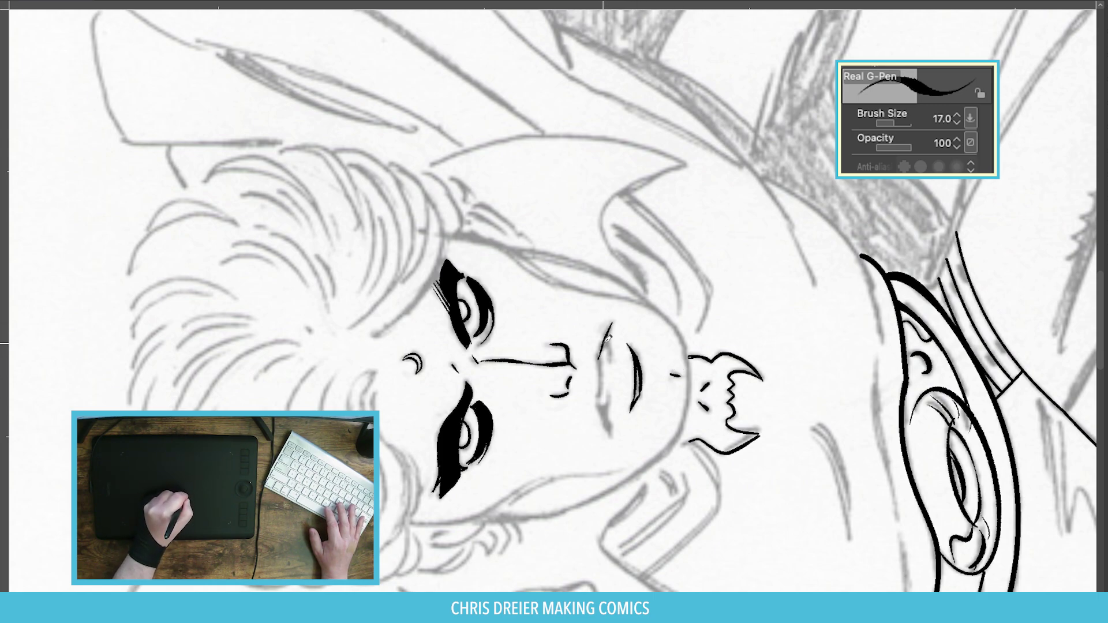
drag(602, 352, 611, 428)
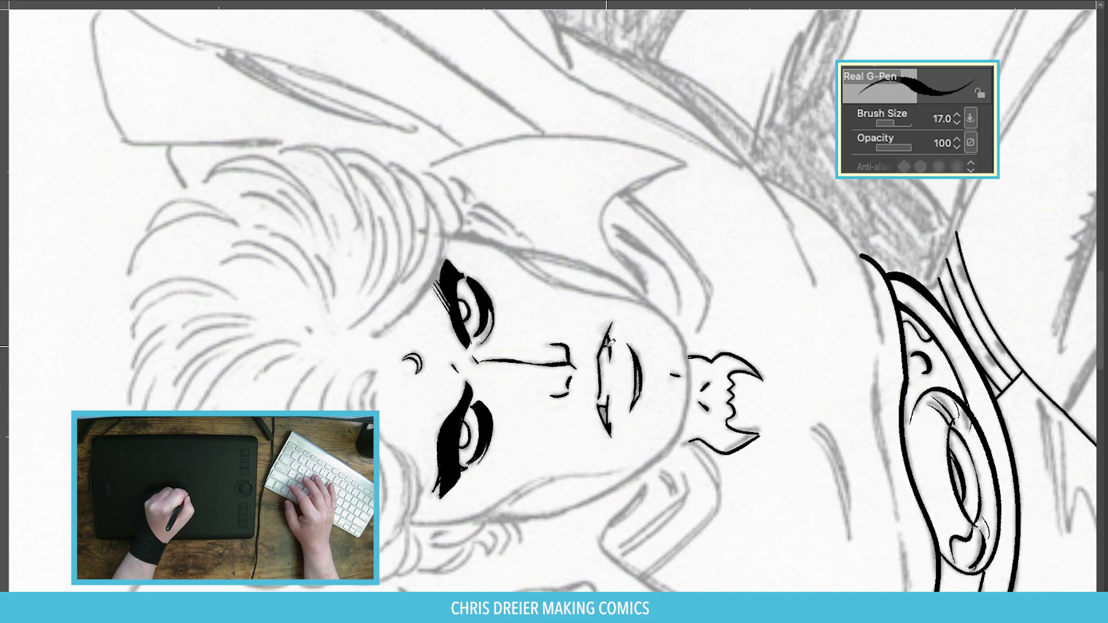
Clean up the mouth inks with the eraser and refine the upper lip's edge with the Real G-Pen.
key(e)
key(minus)
key(minus)
key(minus)
key(minus)
key(minus)
key(minus)
key(minus)
key(minus)
key(minus)
key(minus)
key(minus)
key(minus)
key(p)
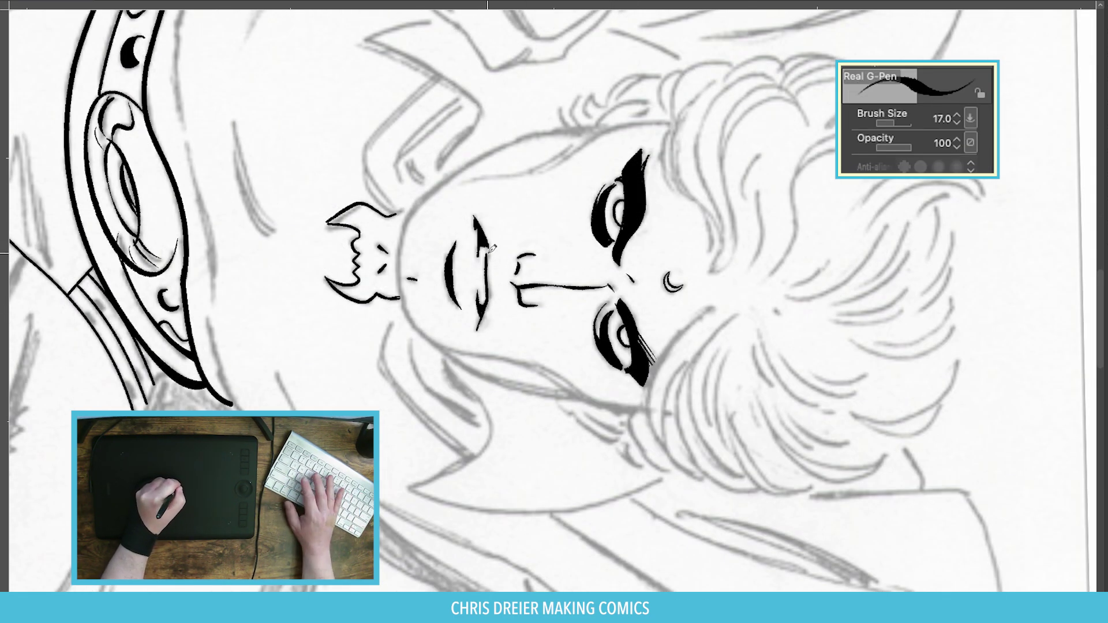
drag(488, 246, 493, 290)
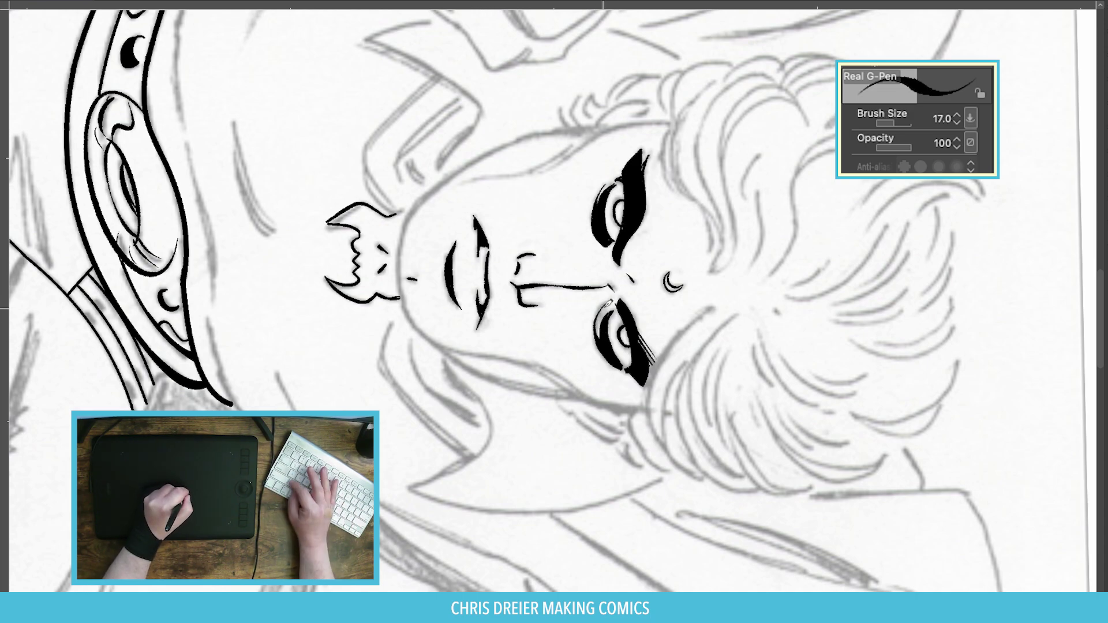
Fill the remaining gap in the dark area around the second eye with black.
key(g)
click(602, 327)
key(p)
Ink the side of the face and the cheekbone line with the Real G-Pen at brush size 20.
key(ctrl+minus)
key(ctrl+minus)
key(minus)
key(minus)
key(minus)
key(minus)
key(minus)
key(minus)
key(minus)
key(minus)
key(minus)
key(minus)
key(minus)
key(minus)
key(minus)
key(minus)
drag(434, 221, 419, 292)
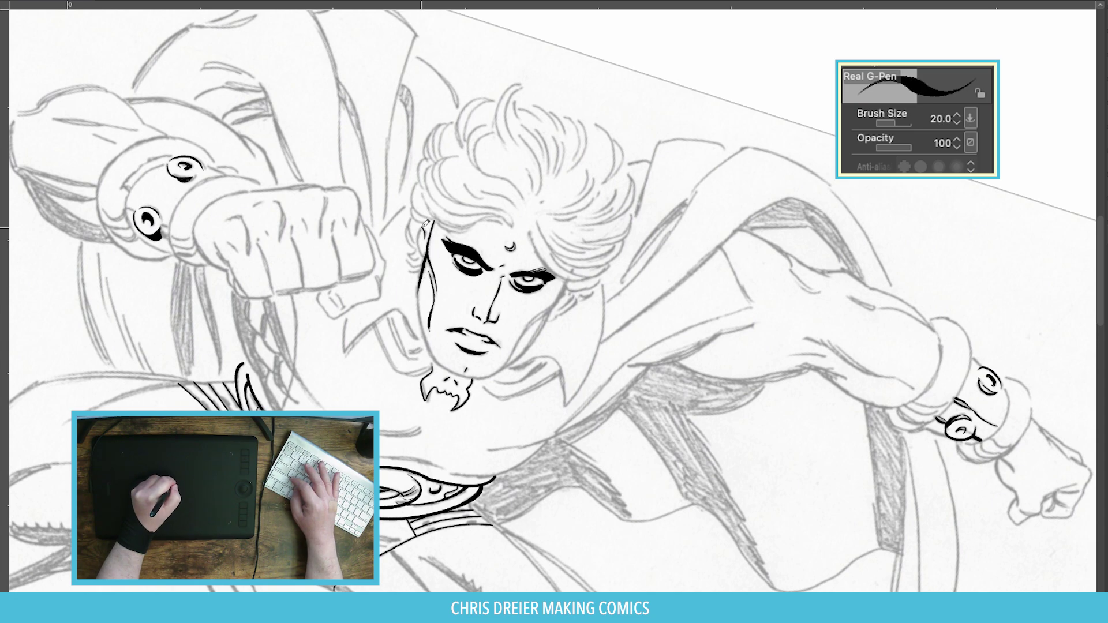
Ink the opposite side of the face from temple to jaw, replacing the first stroke with a new one.
key(minus)
key(minus)
key(minus)
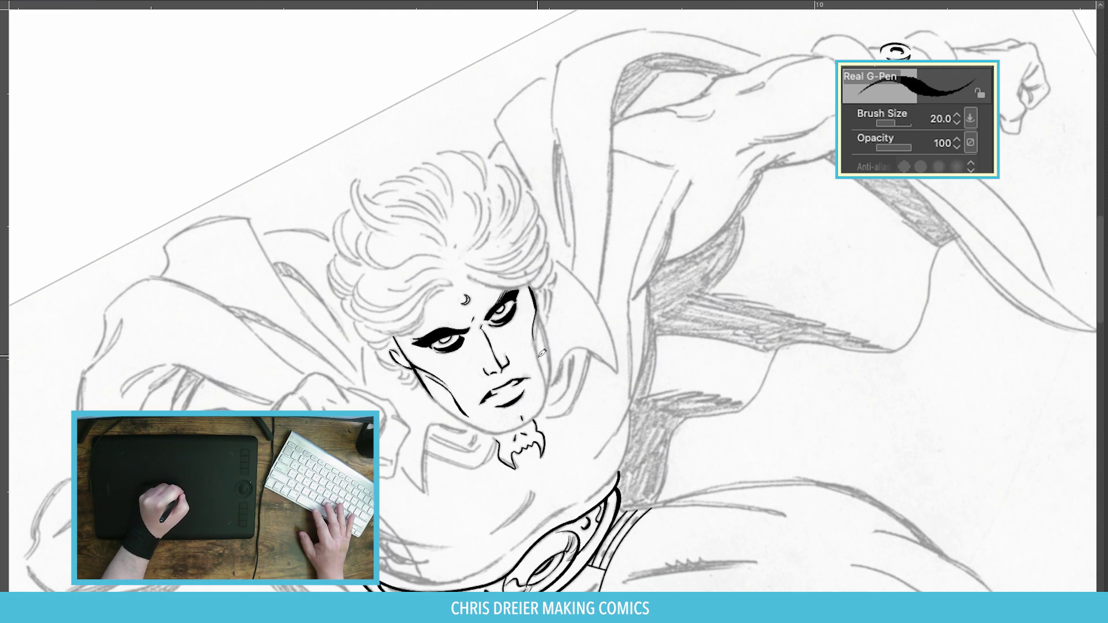
drag(536, 303, 546, 395)
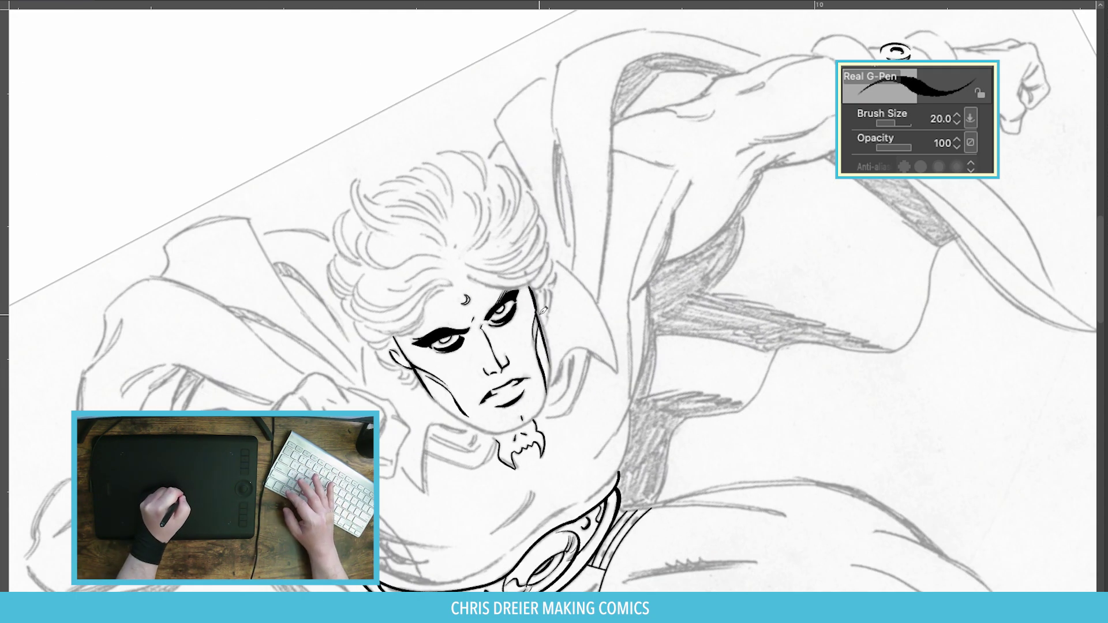
key(ctrl+z)
mouse_move(535, 300)
mouse_down()
mouse_move(552, 364)
mouse_move(542, 415)
mouse_up()
Ink the chin and the jawline down to the skull-shaped collar clasp, redoing the chin stroke.
key(minus)
key(minus)
key(minus)
key(minus)
drag(619, 383, 623, 434)
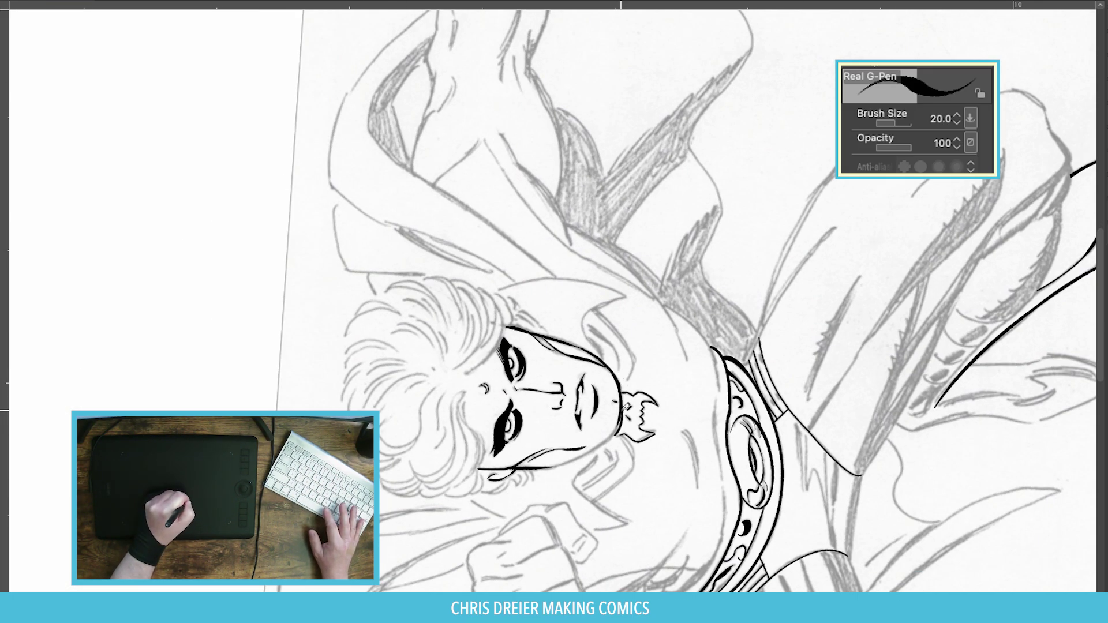
key(ctrl+z)
key(asciicircum)
key(asciicircum)
key(asciicircum)
key(asciicircum)
drag(415, 287, 443, 372)
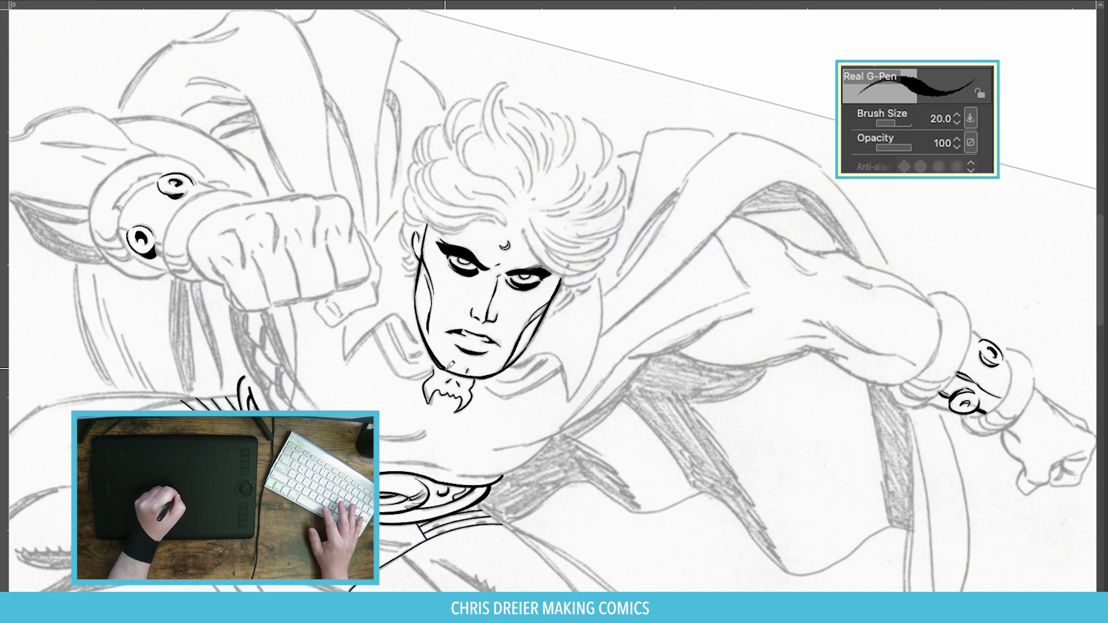
Ink the hair beside the ears and along the forehead hairline, with the brush size set to 25.
key(minus)
key(minus)
key(minus)
key(minus)
key(minus)
key(minus)
key(minus)
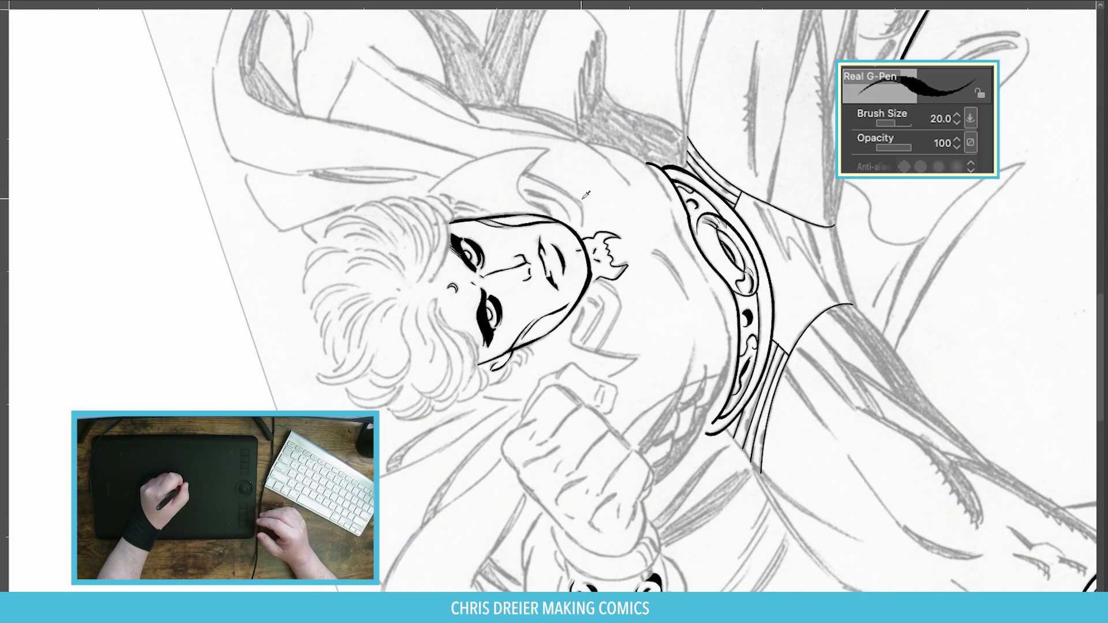
key(asciicircum)
key(asciicircum)
key(asciicircum)
key(asciicircum)
key(asciicircum)
key(asciicircum)
key(asciicircum)
key(bracketright)
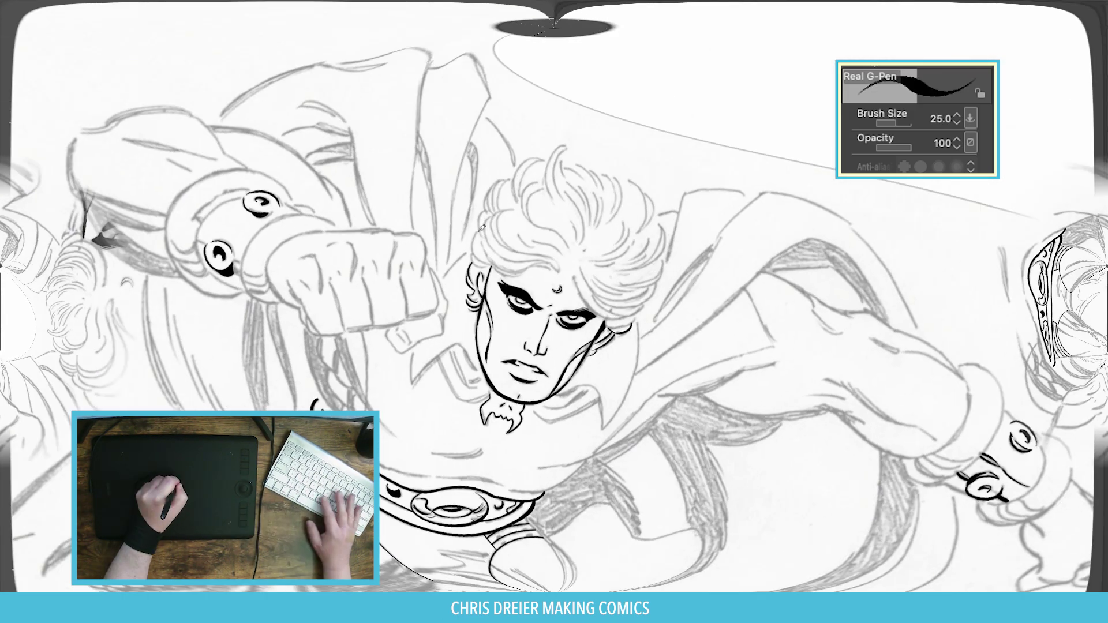
mouse_move(474, 229)
mouse_down()
mouse_move(518, 262)
mouse_move(557, 255)
mouse_up()
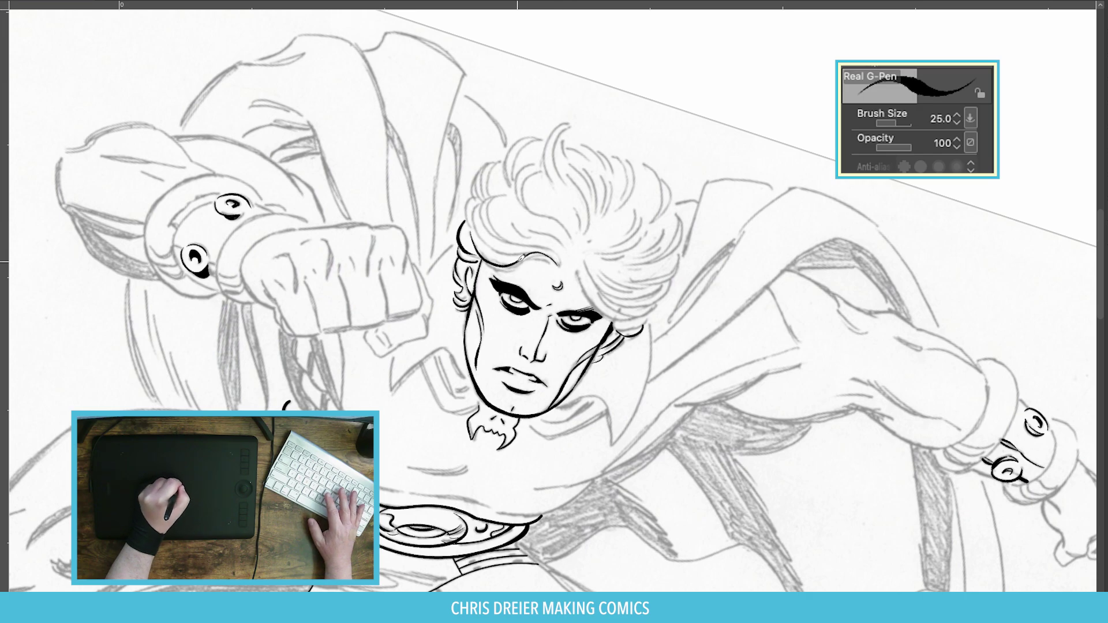
Ink the swept locks over the forehead and temple and the flowing strands up to the crown.
key(minus)
key(minus)
key(minus)
key(minus)
key(minus)
key(minus)
key(minus)
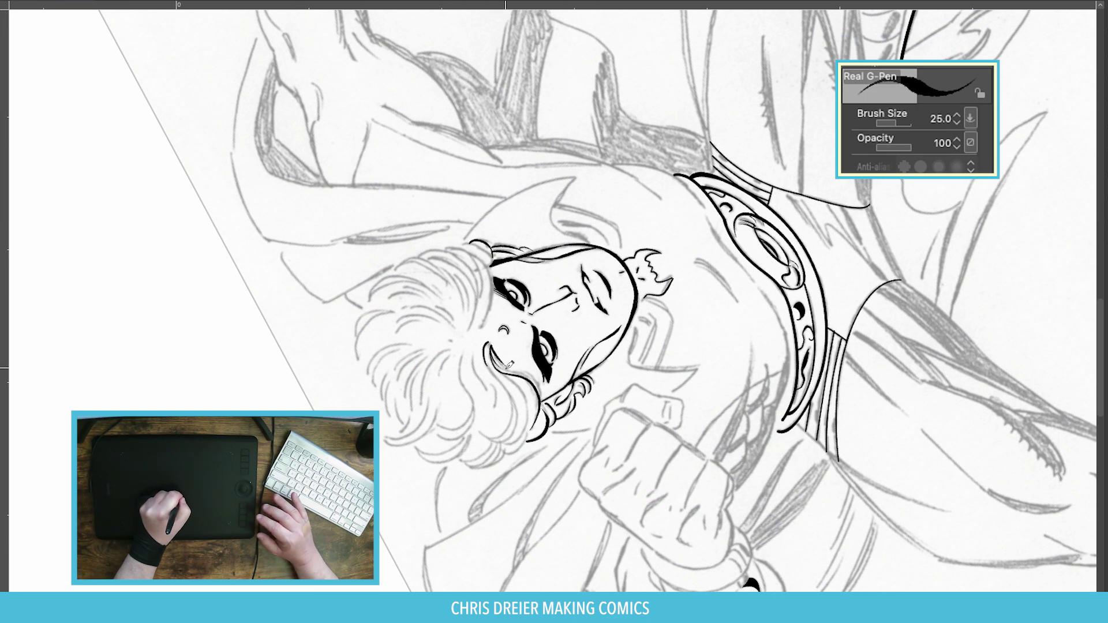
mouse_move(510, 364)
mouse_down()
mouse_move(544, 406)
mouse_move(503, 434)
mouse_move(508, 449)
mouse_up()
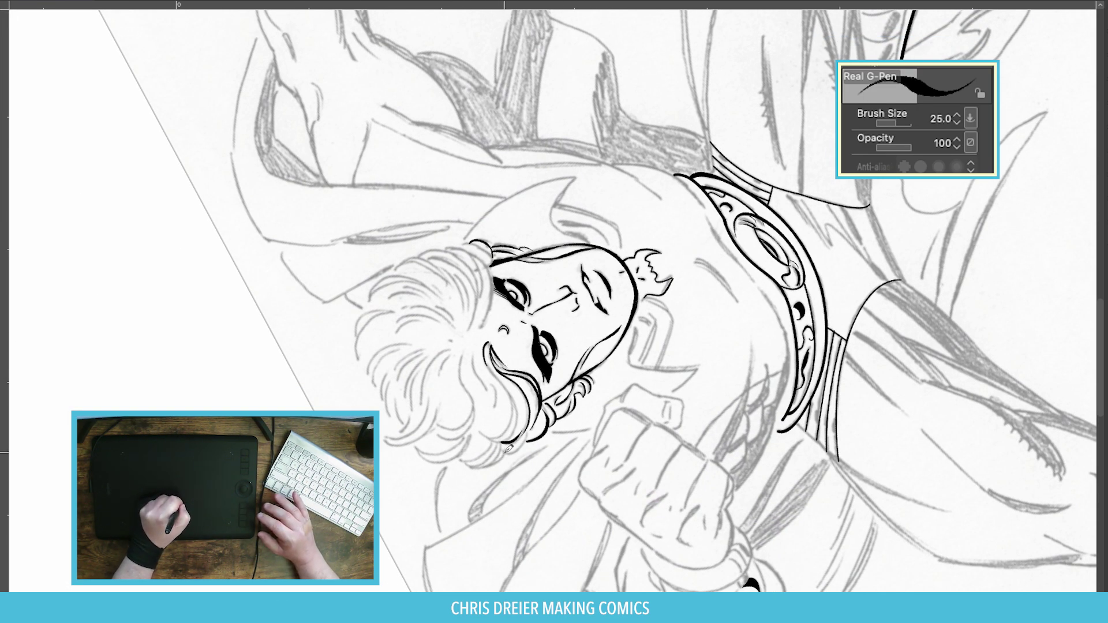
mouse_move(465, 363)
mouse_down()
mouse_move(439, 424)
mouse_move(473, 433)
mouse_up()
mouse_move(482, 346)
mouse_down()
mouse_move(497, 427)
mouse_move(395, 297)
mouse_move(502, 272)
mouse_move(506, 330)
mouse_move(524, 340)
mouse_move(541, 380)
mouse_up()
drag(472, 309, 465, 365)
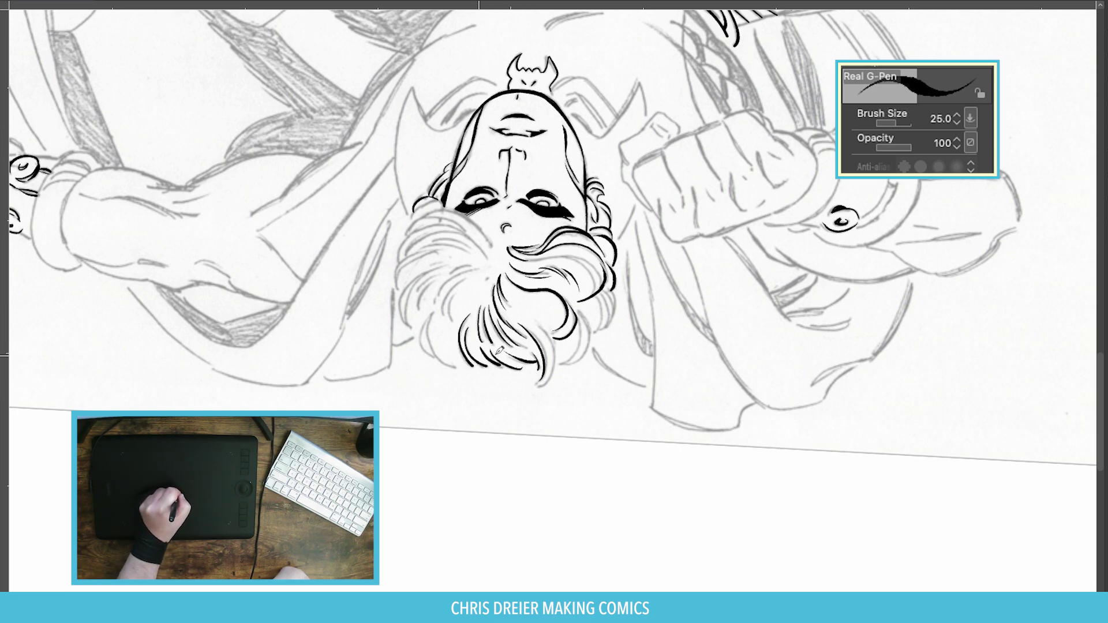
Ink the curled tips at the crown and the outer curls down the side of the hair.
drag(527, 311, 552, 380)
drag(581, 315, 563, 362)
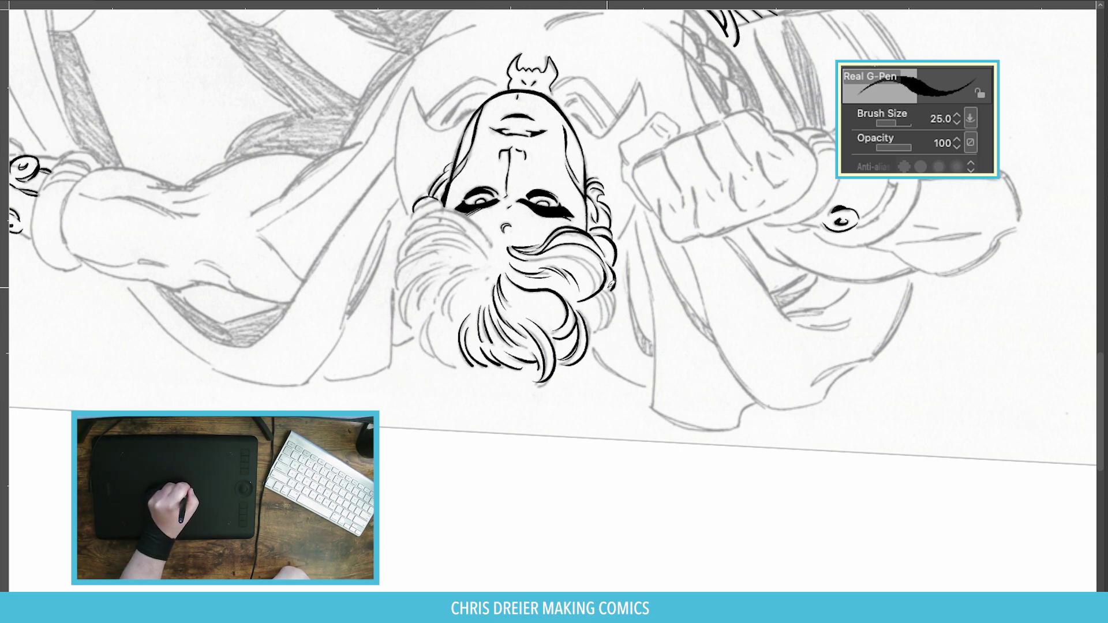
drag(605, 285, 594, 332)
mouse_move(553, 248)
mouse_down()
mouse_move(600, 285)
mouse_move(595, 293)
mouse_up()
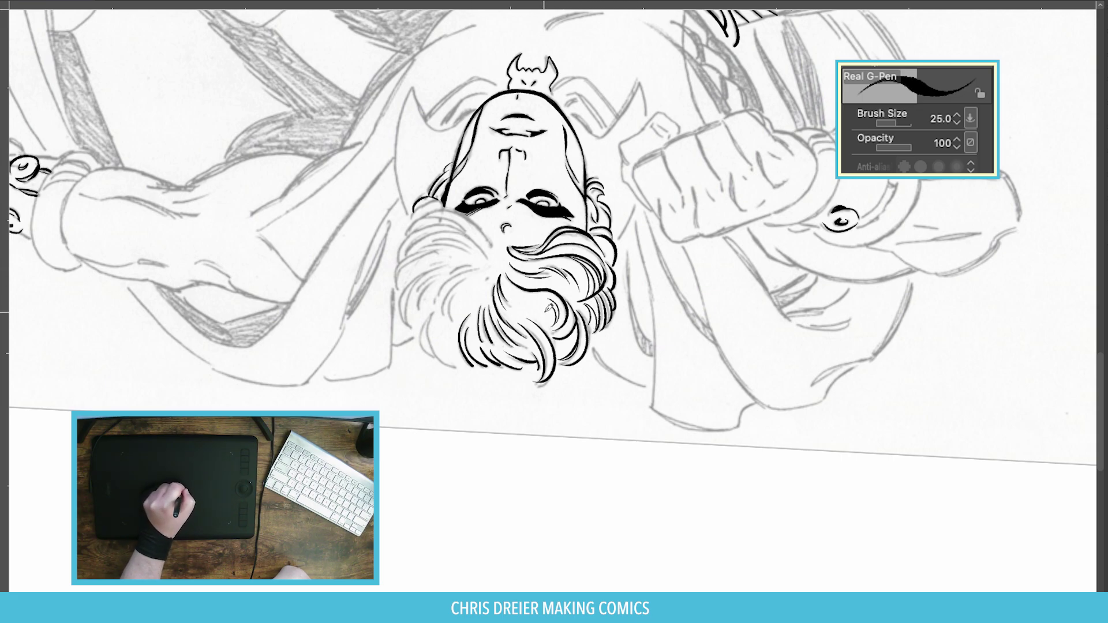
Ink the strands along the top of the unfinished side of the hair, undoing the last stroke.
key(r)
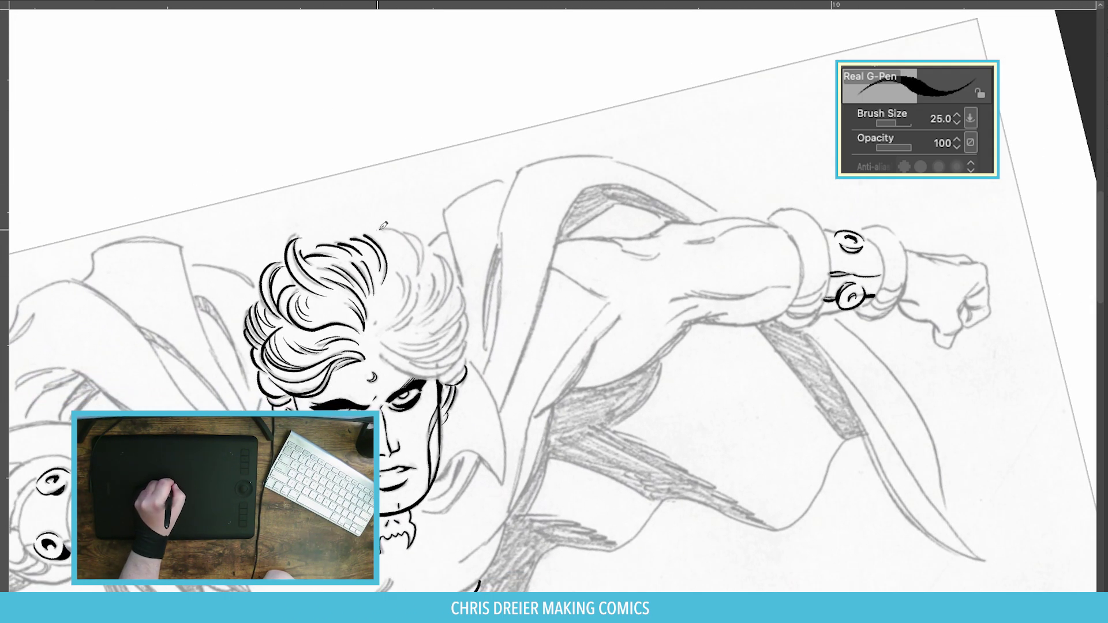
mouse_move(381, 228)
mouse_down()
mouse_move(405, 230)
mouse_move(423, 253)
mouse_up()
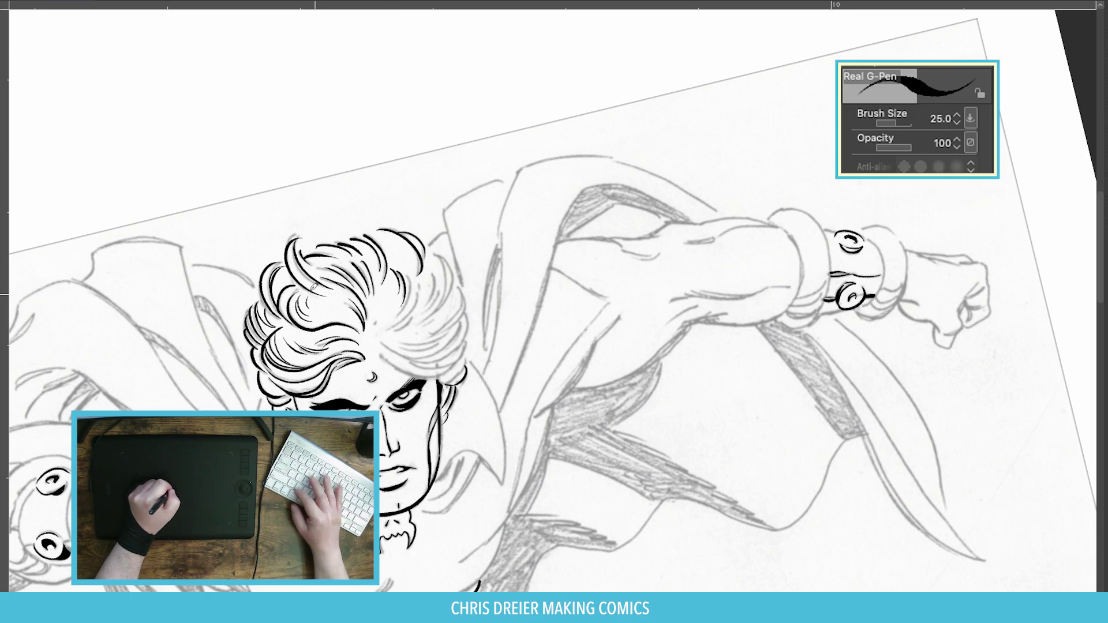
key(r)
mouse_move(411, 238)
mouse_down()
mouse_move(423, 284)
mouse_move(439, 260)
mouse_move(450, 270)
mouse_up()
key(ctrl+z)
Ink the foreground fist's outer contour and thumb with the Real G-Pen at brush size 30, undoing unwanted strokes.
key(r)
key(])
mouse_move(332, 214)
mouse_down()
mouse_move(365, 294)
mouse_move(487, 312)
mouse_up()
key(ctrl+z)
key(ctrl+z)
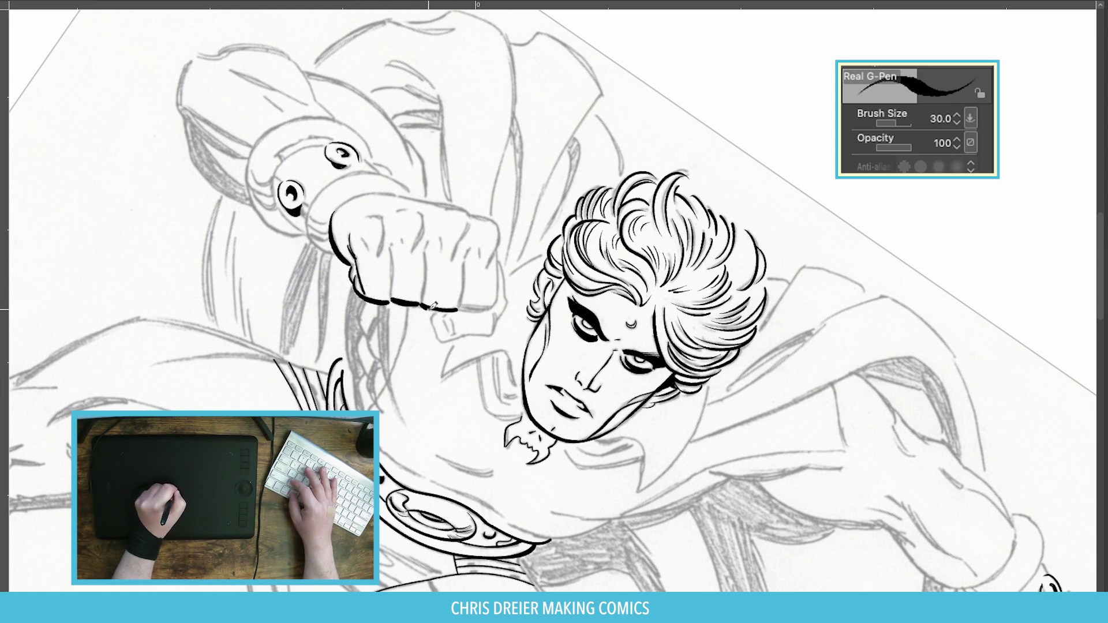
mouse_move(495, 249)
mouse_down()
mouse_move(489, 310)
mouse_move(498, 313)
mouse_move(433, 313)
mouse_move(440, 333)
mouse_move(464, 333)
mouse_move(503, 289)
mouse_up()
key(ctrl+z)
key(ctrl+r)
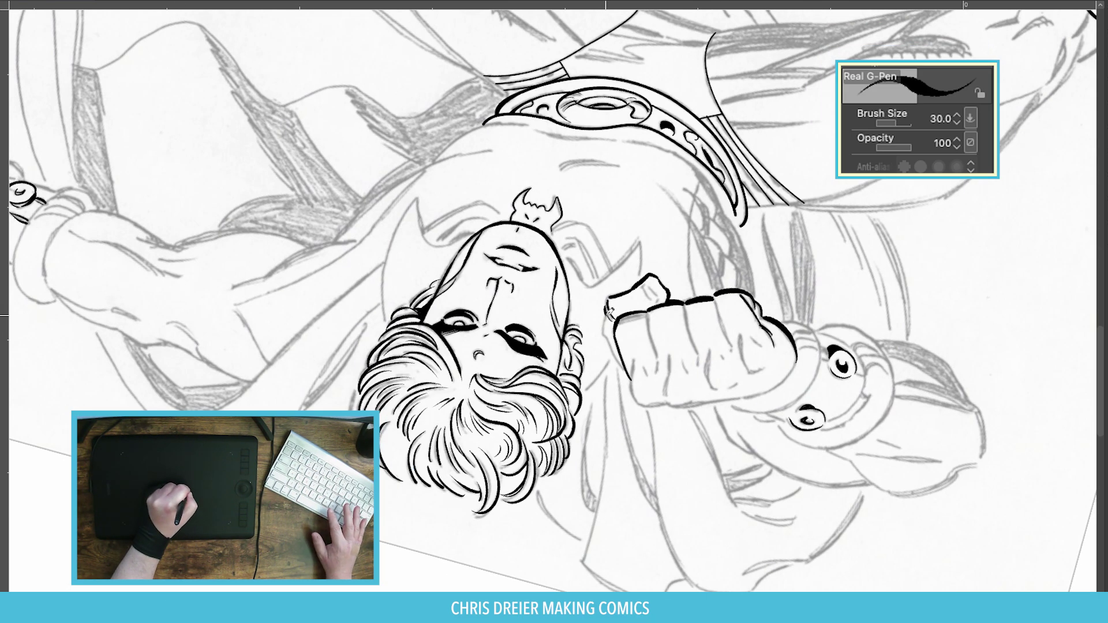
mouse_move(606, 306)
mouse_down()
mouse_move(633, 376)
mouse_move(541, 256)
mouse_up()
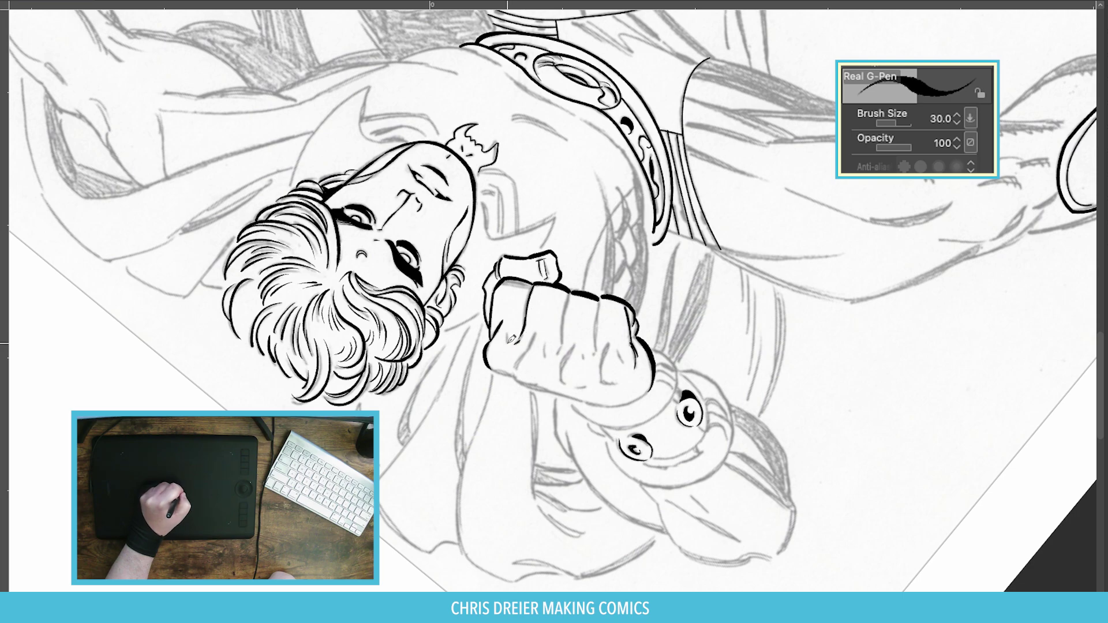
Ink the finger divisions and knuckle creases of the foreground fist and close its contour towards the wrist.
key(ctrl+z)
mouse_move(569, 294)
mouse_down()
mouse_move(563, 335)
mouse_move(602, 291)
mouse_move(599, 346)
mouse_move(604, 291)
mouse_move(603, 373)
mouse_up()
key(ctrl+z)
key(ctrl+z)
mouse_move(584, 333)
mouse_down()
mouse_move(562, 362)
mouse_move(577, 382)
mouse_move(546, 348)
mouse_move(634, 356)
mouse_move(585, 357)
mouse_move(585, 316)
mouse_move(552, 358)
mouse_up()
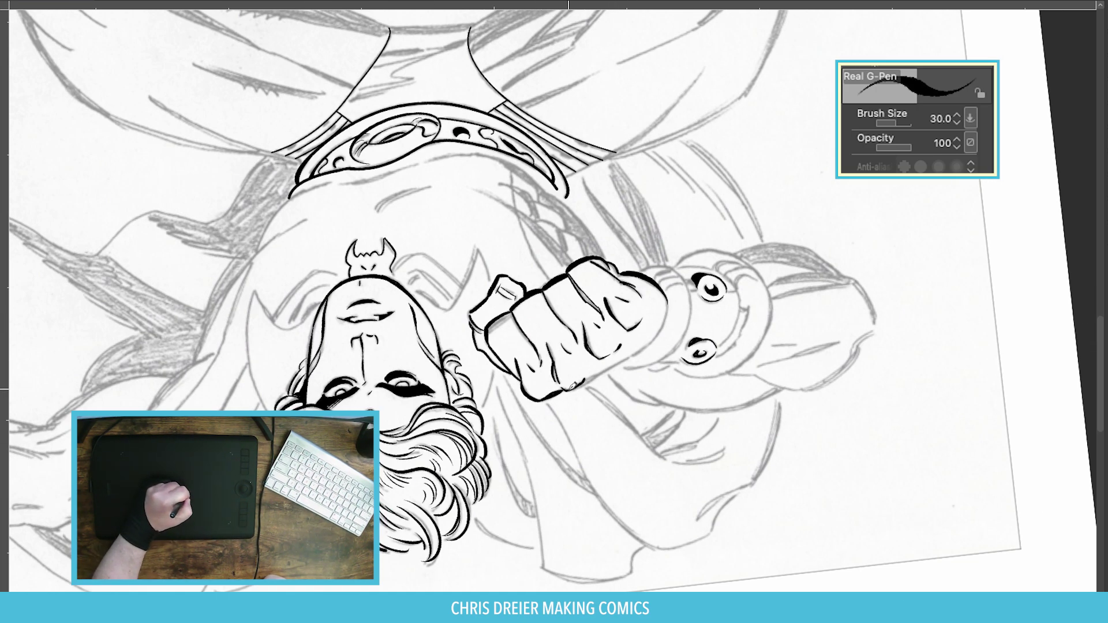
drag(570, 386, 620, 363)
drag(637, 355, 668, 309)
Ink the contours of the bent arm behind the bracer and add its short muscle lines.
mouse_move(492, 301)
mouse_down()
mouse_move(531, 358)
mouse_move(577, 323)
mouse_up()
mouse_move(491, 312)
mouse_down()
mouse_move(482, 404)
mouse_move(490, 384)
mouse_up()
mouse_move(531, 298)
mouse_down()
mouse_move(493, 390)
mouse_move(439, 289)
mouse_move(427, 301)
mouse_move(452, 475)
mouse_move(447, 277)
mouse_move(496, 397)
mouse_move(537, 407)
mouse_move(526, 400)
mouse_up()
mouse_move(477, 358)
mouse_down()
mouse_move(348, 365)
mouse_move(526, 202)
mouse_move(573, 346)
mouse_up()
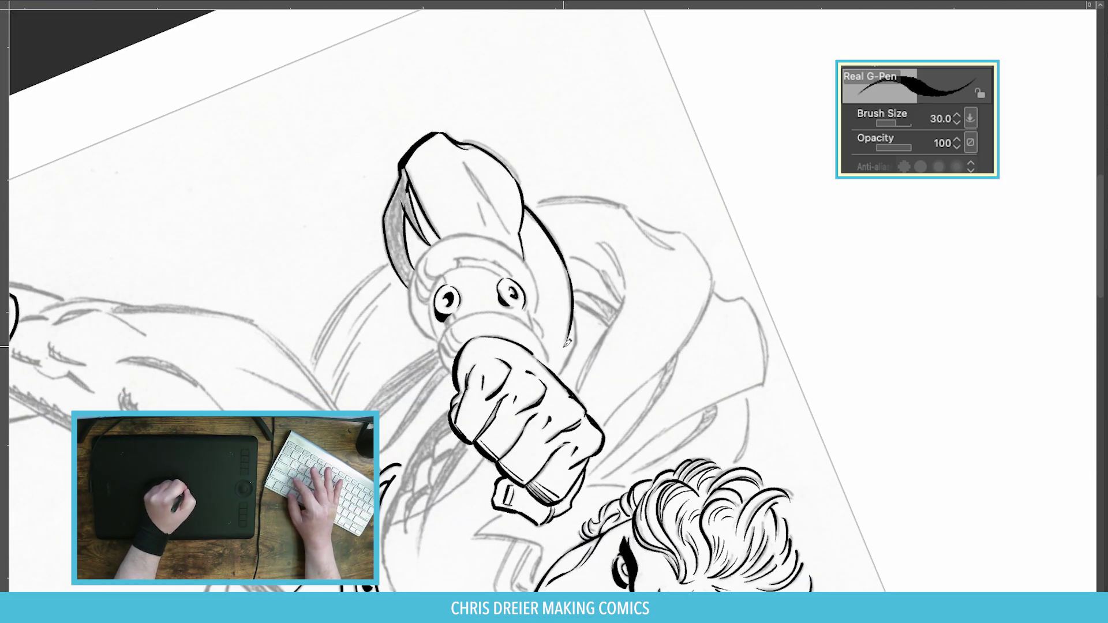
drag(477, 187, 488, 228)
mouse_move(467, 157)
mouse_down()
mouse_move(502, 209)
mouse_move(296, 329)
mouse_move(494, 233)
mouse_move(522, 295)
mouse_move(490, 179)
mouse_up()
Ink the torso's side edge below the fist with a size 7 Curve, adding detail with the Real G-Pen at 25.
key(u)
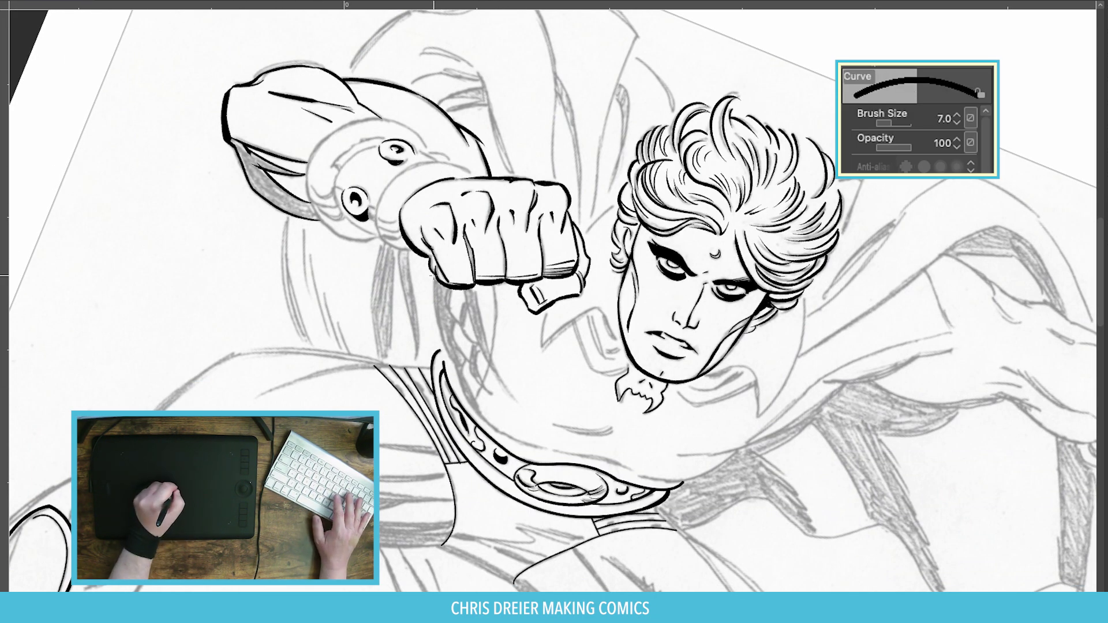
drag(433, 270, 461, 369)
key(p)
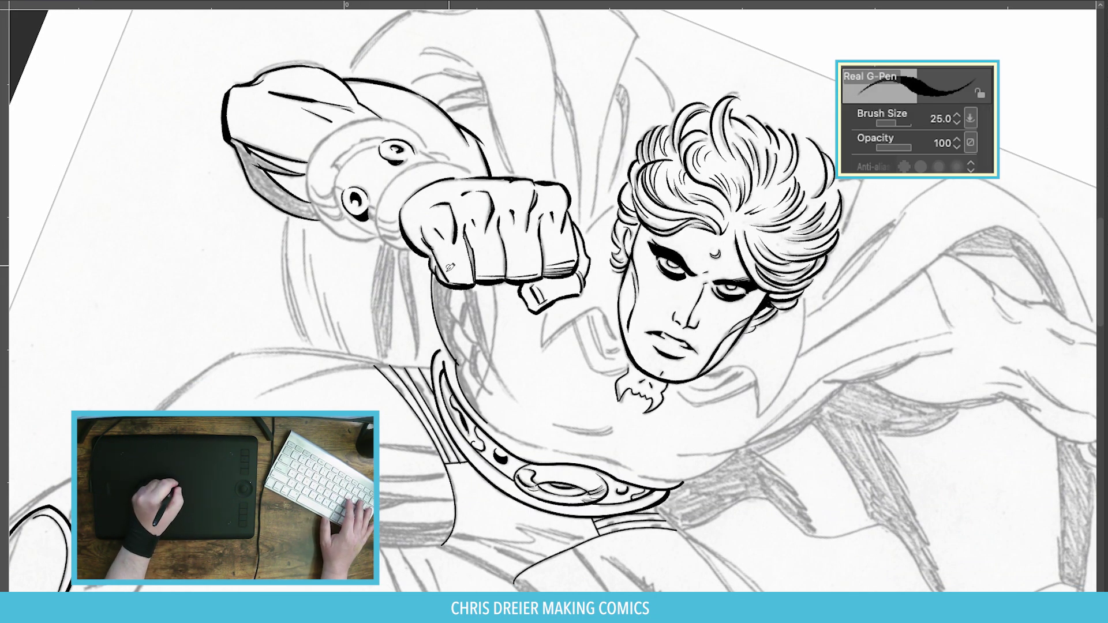
drag(450, 285, 460, 320)
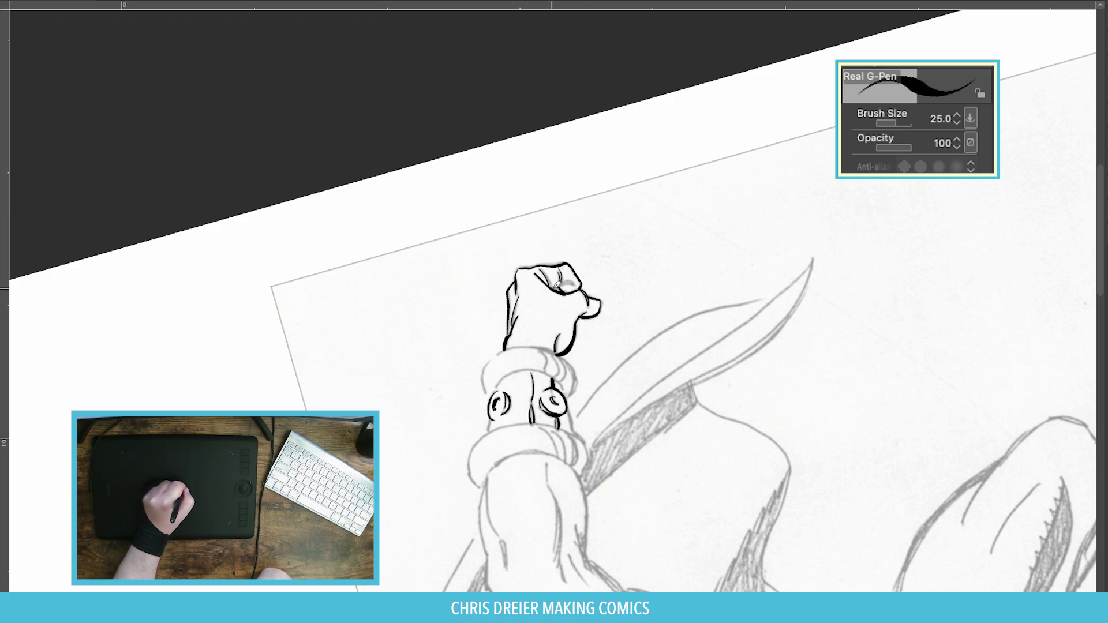
Finish the distant fist and ink the outstretched forearm's contours and inner muscle line at brush size 30.
drag(557, 283, 456, 91)
key(])
mouse_move(466, 264)
mouse_down()
mouse_move(496, 379)
mouse_move(517, 378)
mouse_up()
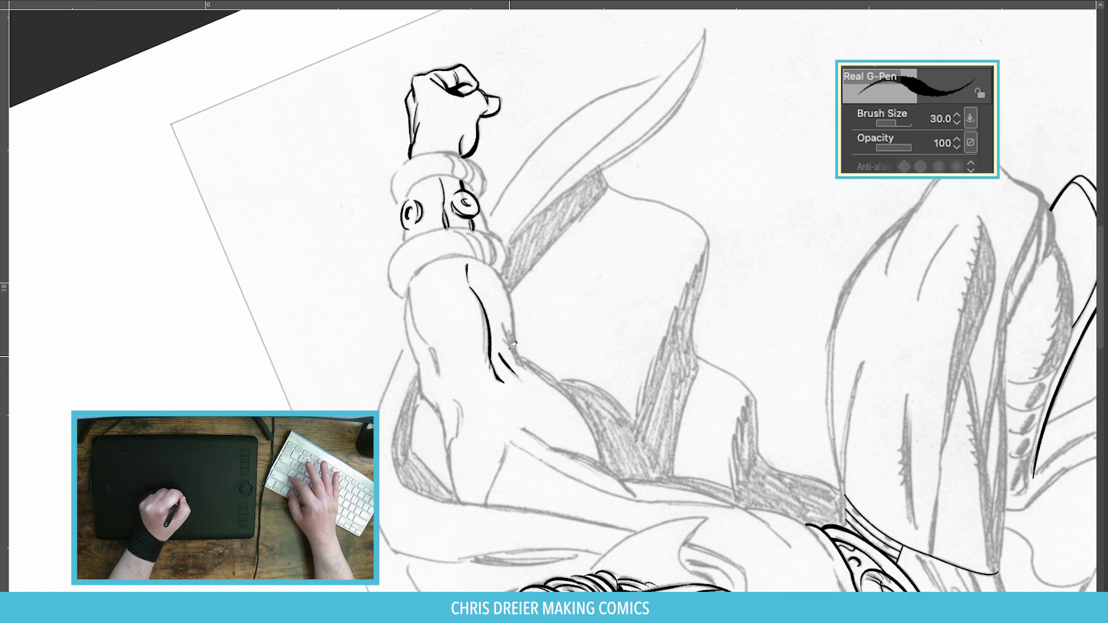
key(ctrl+z)
drag(491, 265, 517, 363)
mouse_move(411, 282)
mouse_down()
mouse_move(424, 342)
mouse_move(414, 346)
mouse_move(455, 490)
mouse_up()
Ink the outstretched arm's solid black shoulder shadow and the muscle accents along the upper arm and forearm.
drag(447, 453, 453, 500)
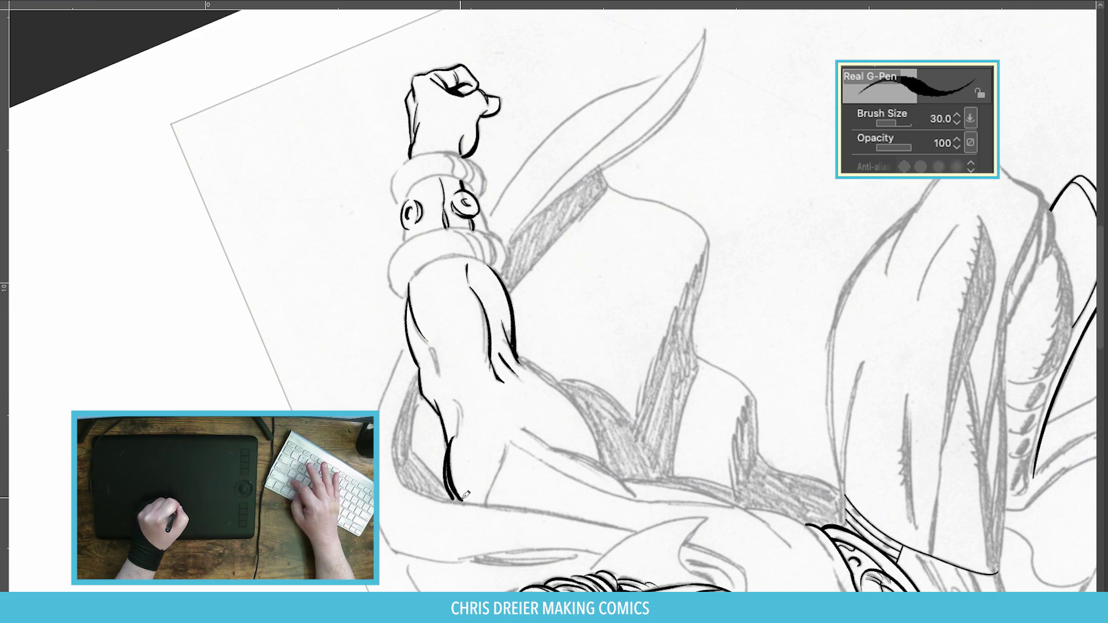
drag(461, 402, 453, 497)
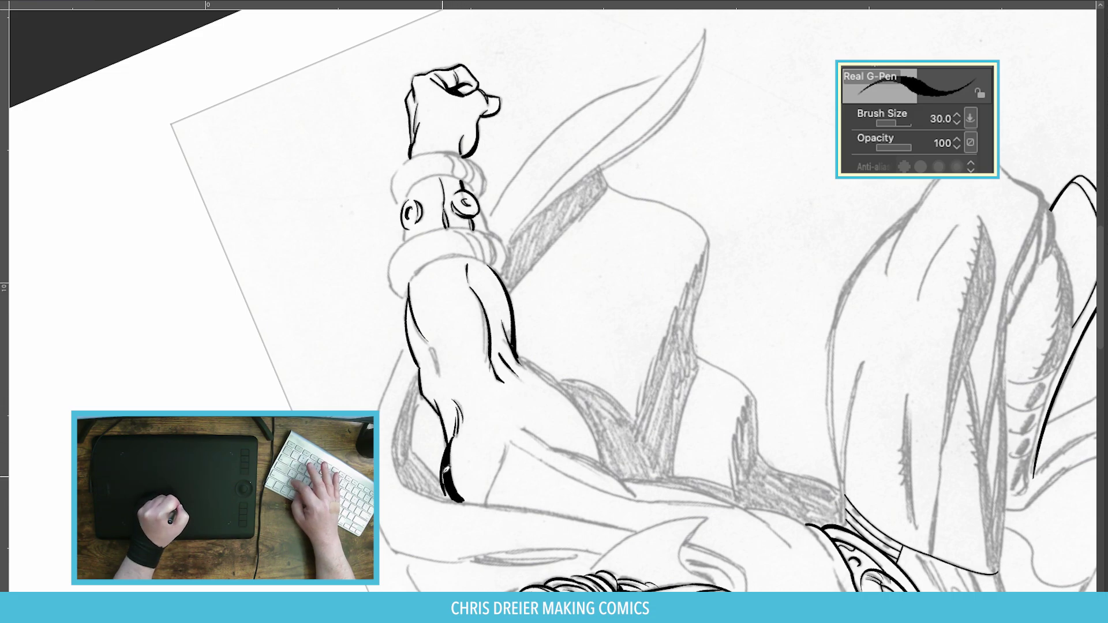
drag(431, 346, 439, 381)
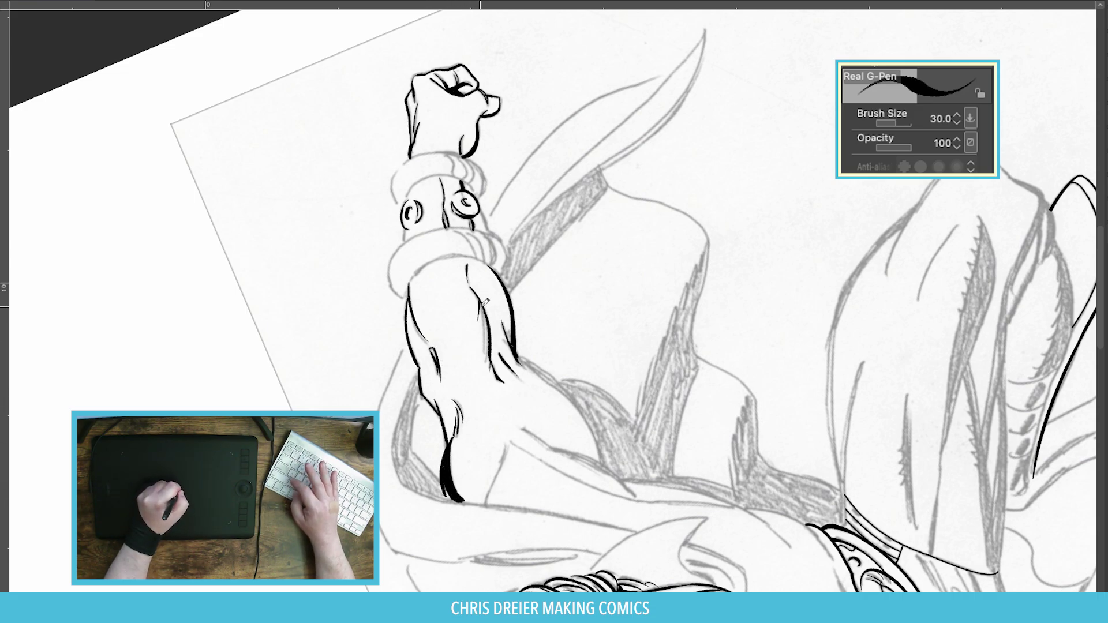
key(r)
drag(450, 230, 573, 288)
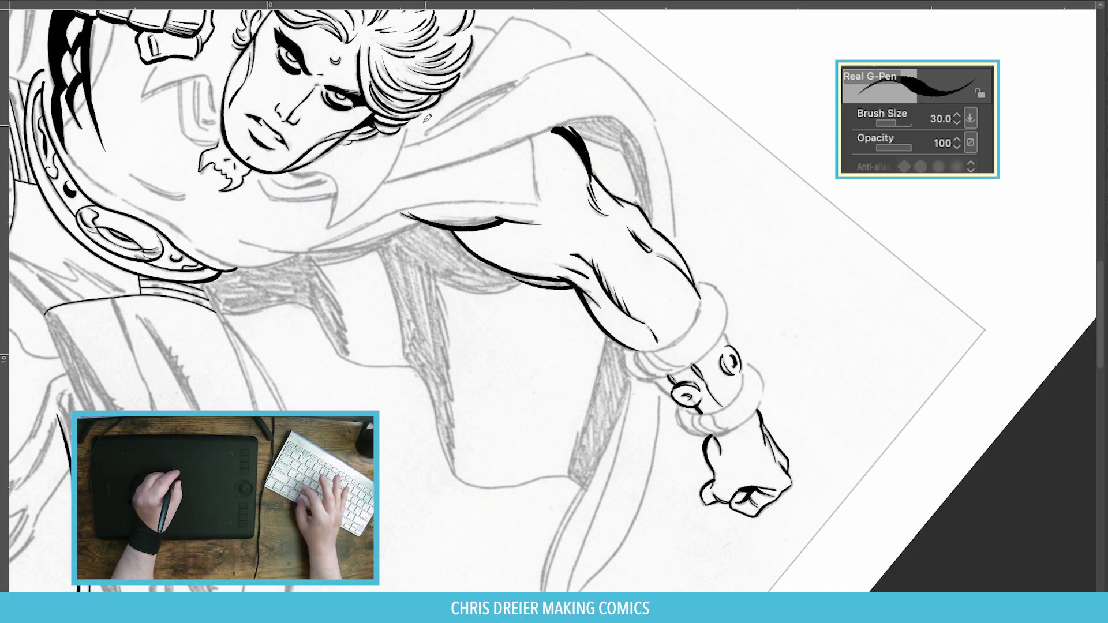
key(r)
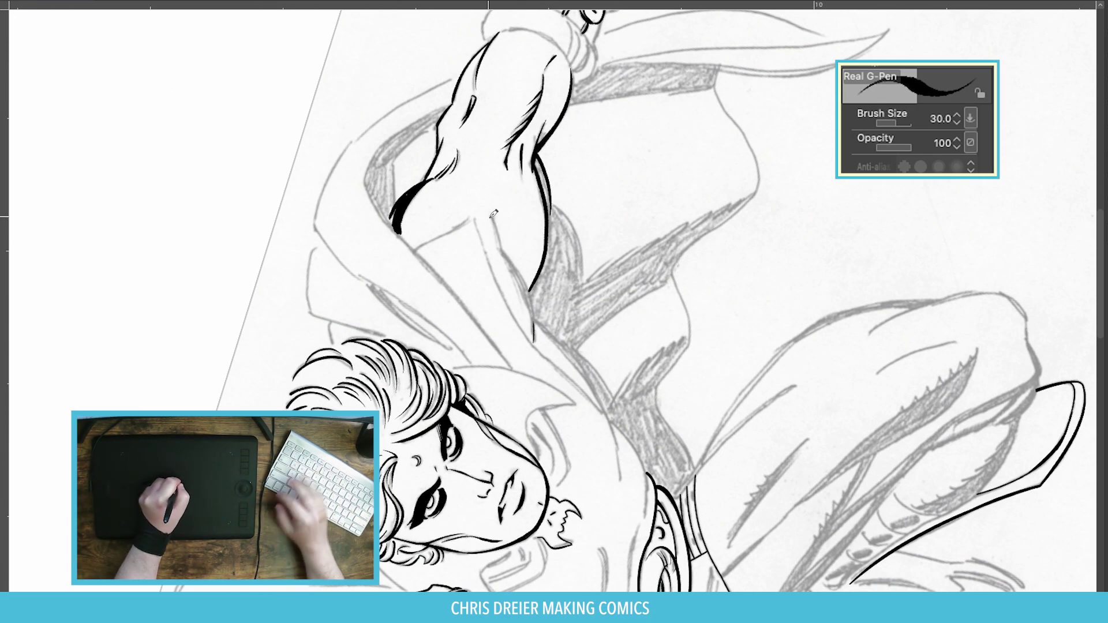
Ink the heavy underarm line and a curved torso side edge running from the outstretched arm's armpit towards the belt.
drag(497, 248, 538, 329)
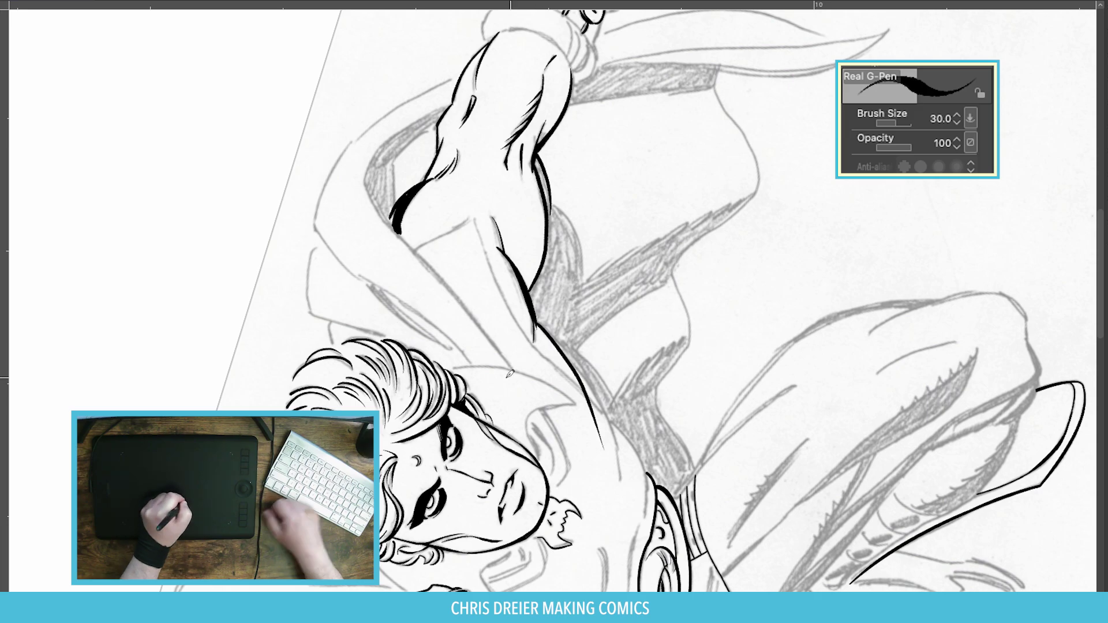
key(r)
key(p)
key(u)
scroll(532, 305, down, 3)
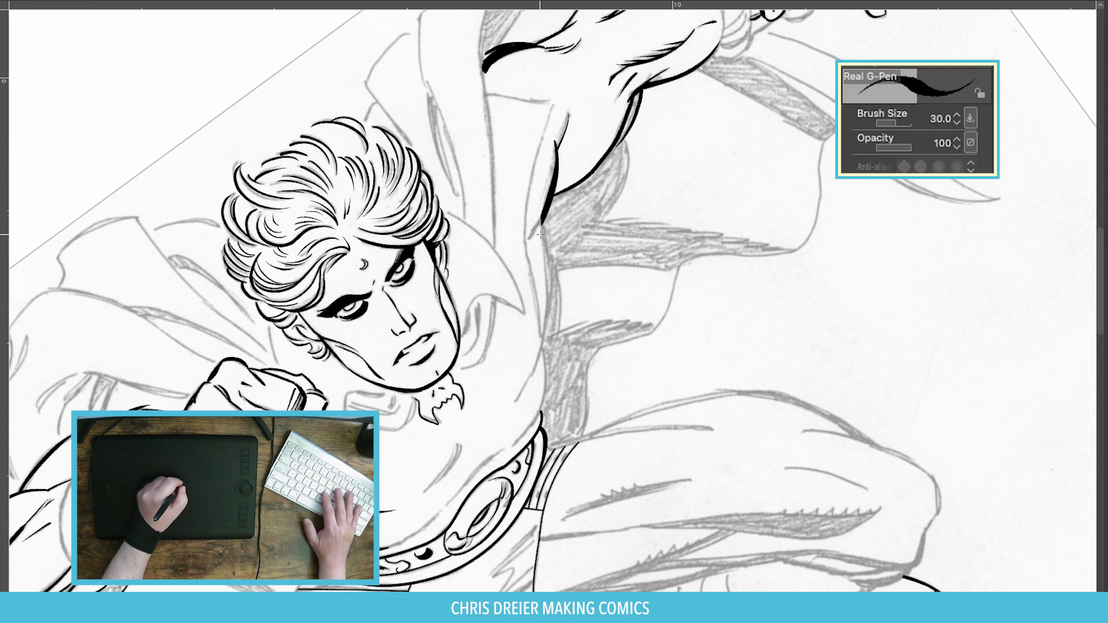
drag(542, 219, 531, 372)
key(Escape)
drag(542, 219, 542, 350)
click(542, 349)
key(p)
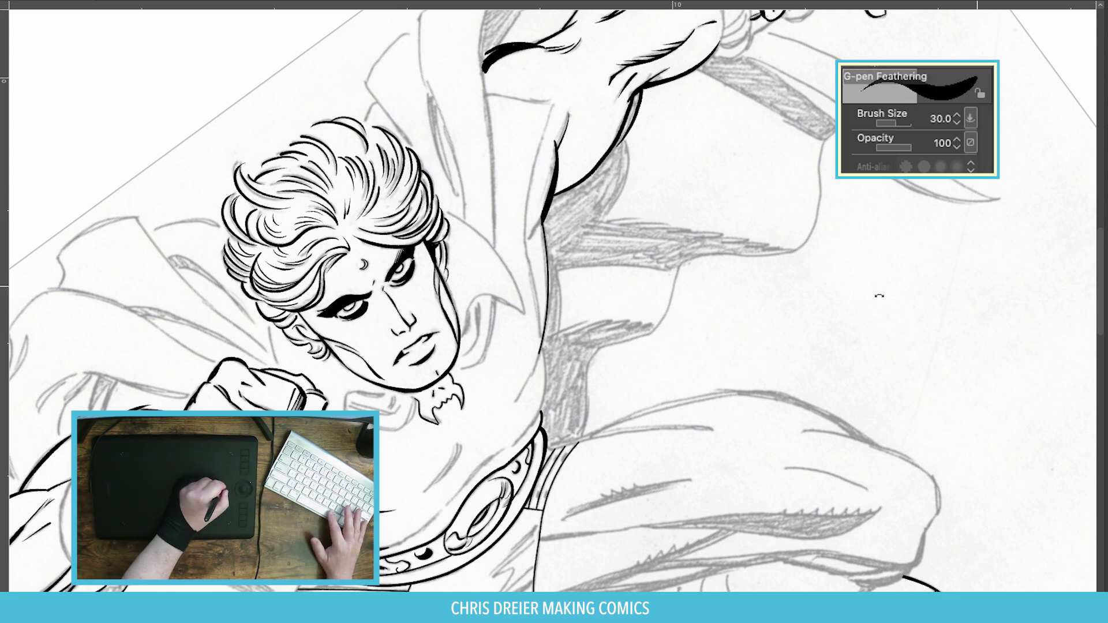
Rework the torso's side edge with a thicker tapered line and carry it down to the belt with the Real G-Pen at 30.
key(r)
key(ctrl+z)
mouse_move(523, 243)
mouse_down()
mouse_move(552, 330)
mouse_move(580, 346)
mouse_up()
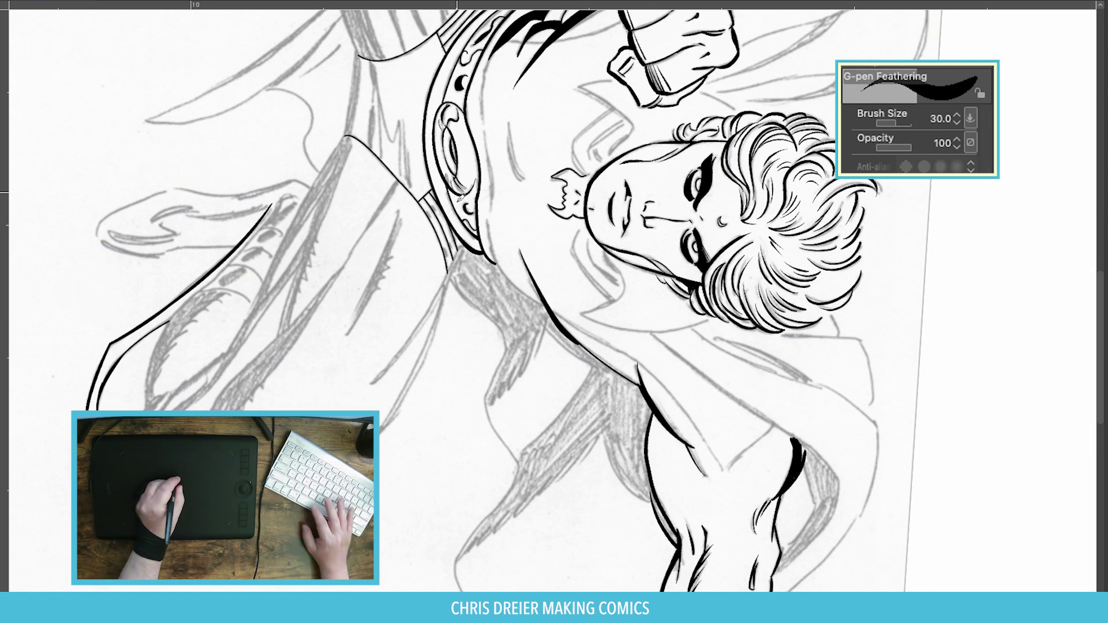
key(p)
mouse_move(491, 220)
mouse_down()
mouse_move(488, 292)
mouse_move(517, 358)
mouse_move(551, 383)
mouse_up()
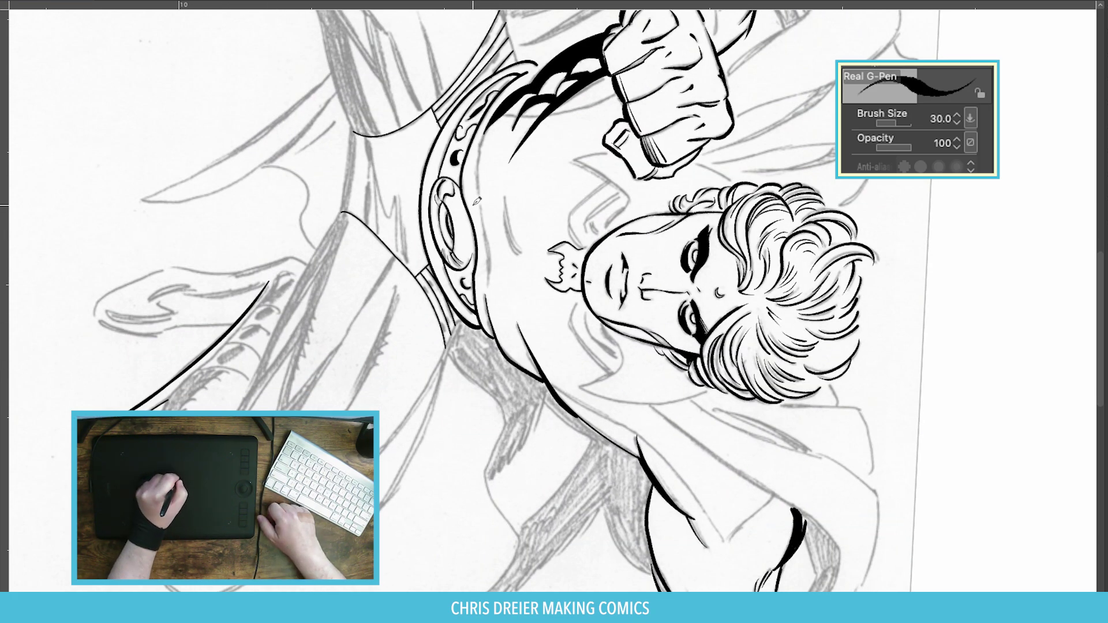
Ink the abdominal contour above the belt, the short chest muscle lines, and a heavier accent along the torso's side.
drag(491, 235, 490, 277)
drag(482, 149, 478, 199)
drag(504, 193, 507, 211)
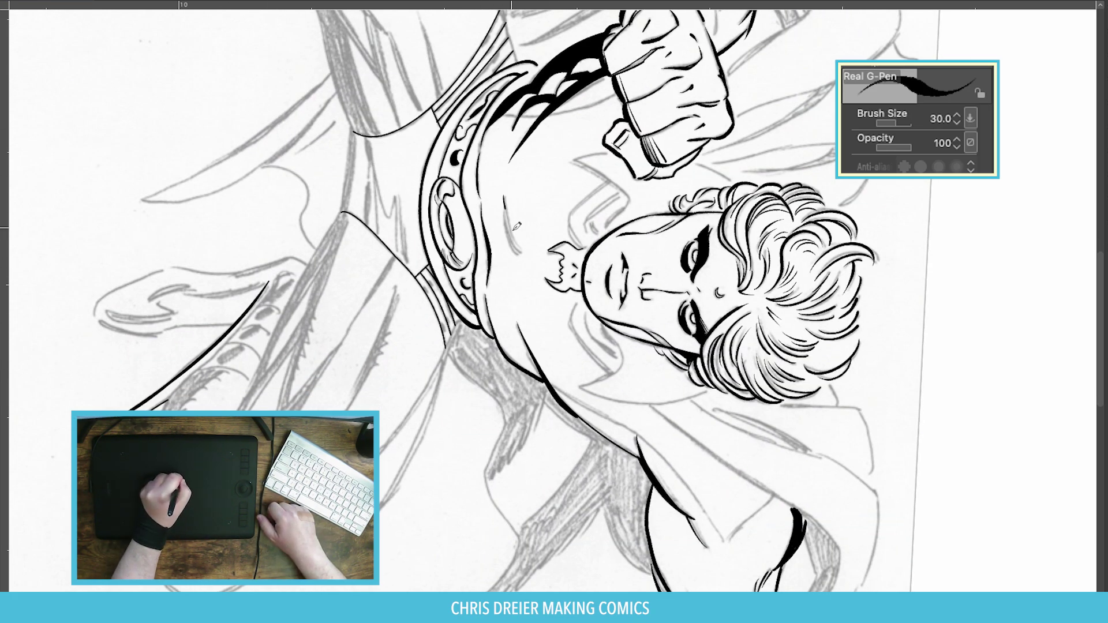
drag(540, 386, 595, 441)
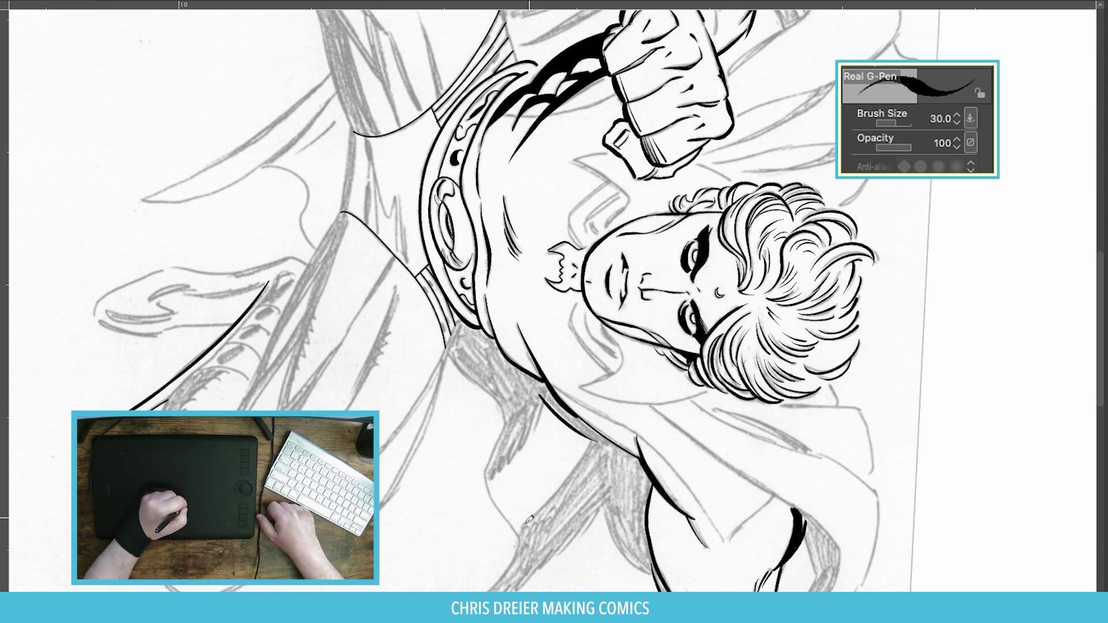
Ink the first cape fold edges beside the torso and both pointed collar flaps, using the Real G-Pen at 25.
mouse_move(525, 522)
mouse_down()
mouse_move(361, 356)
mouse_move(509, 364)
mouse_move(623, 320)
mouse_move(557, 222)
mouse_up()
key(u)
drag(750, 380, 721, 479)
key(p)
drag(404, 427, 440, 357)
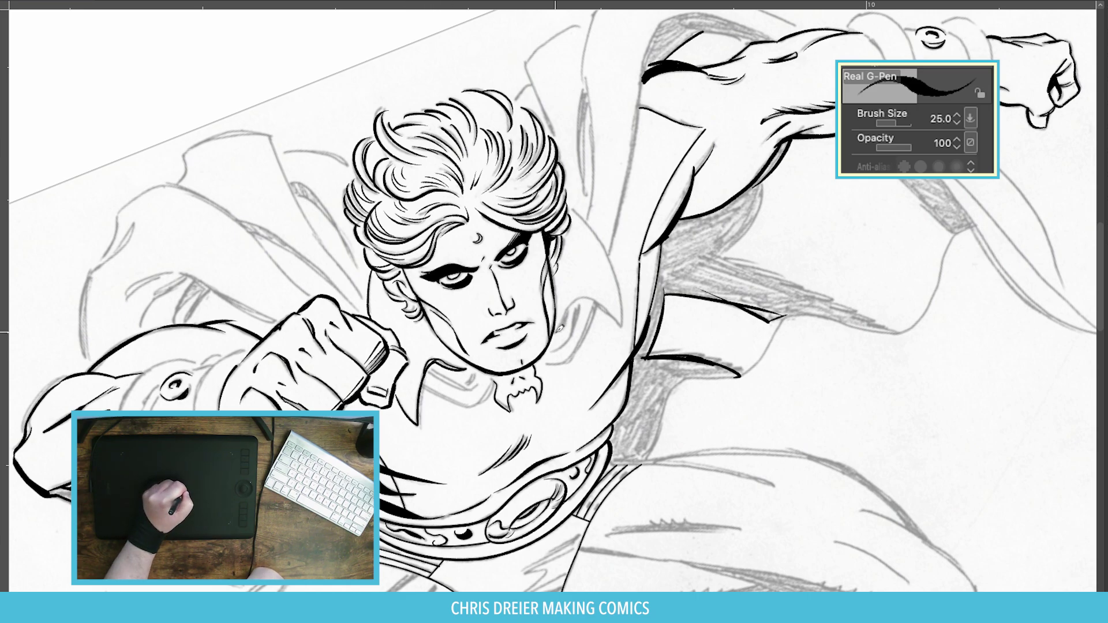
mouse_move(572, 304)
mouse_down()
mouse_move(617, 320)
mouse_move(586, 219)
mouse_up()
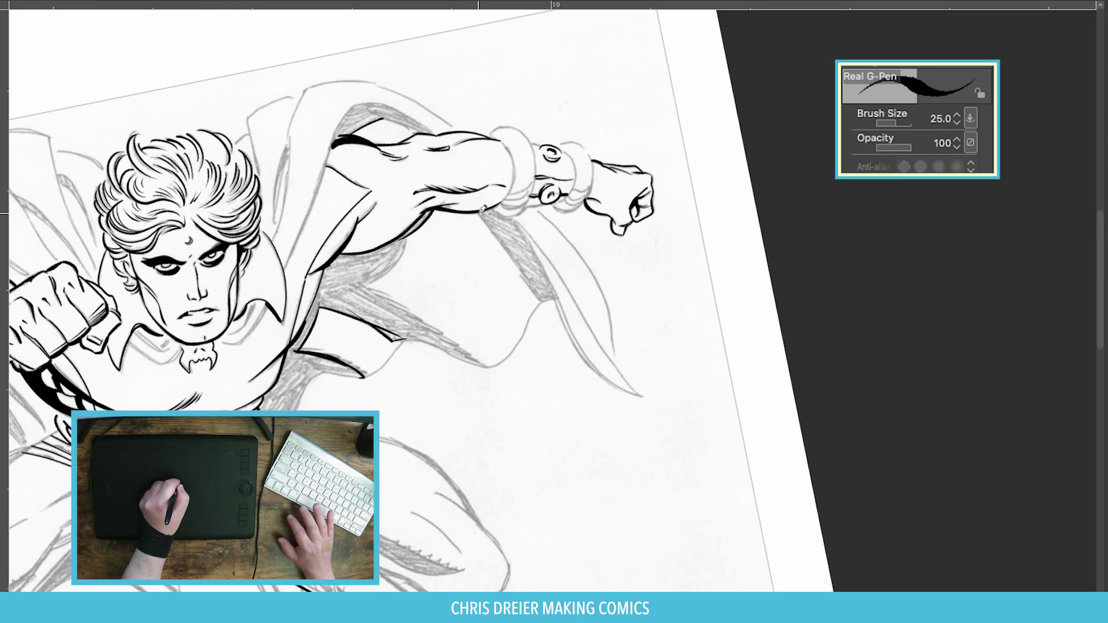
Ink the trailing cape's long tail and wavy edges below the outstretched arm and between the legs, raising the brush size to 30.
drag(481, 213, 540, 302)
drag(515, 217, 642, 396)
drag(551, 222, 616, 359)
drag(513, 210, 665, 401)
key(])
mouse_move(433, 253)
mouse_down()
mouse_move(533, 269)
mouse_move(545, 352)
mouse_move(600, 366)
mouse_move(674, 424)
mouse_up()
mouse_move(343, 280)
mouse_down()
mouse_move(502, 333)
mouse_move(427, 338)
mouse_move(504, 343)
mouse_up()
drag(397, 390, 487, 389)
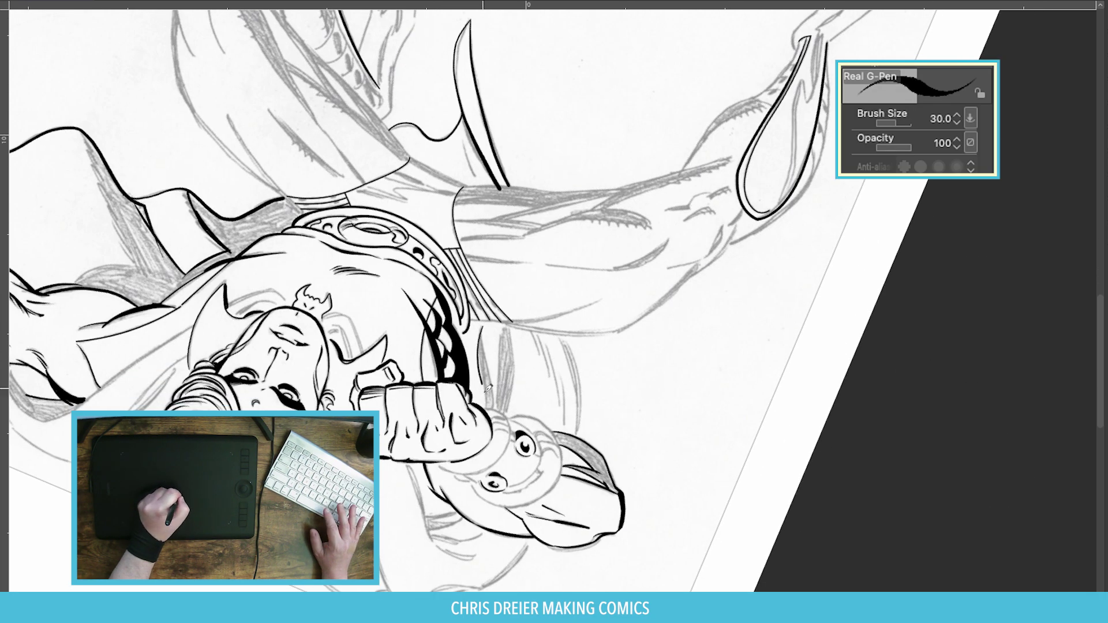
Ink the cape fold lines between the near fist and the thigh, undoing a stray stroke.
drag(486, 321, 494, 407)
drag(510, 323, 513, 378)
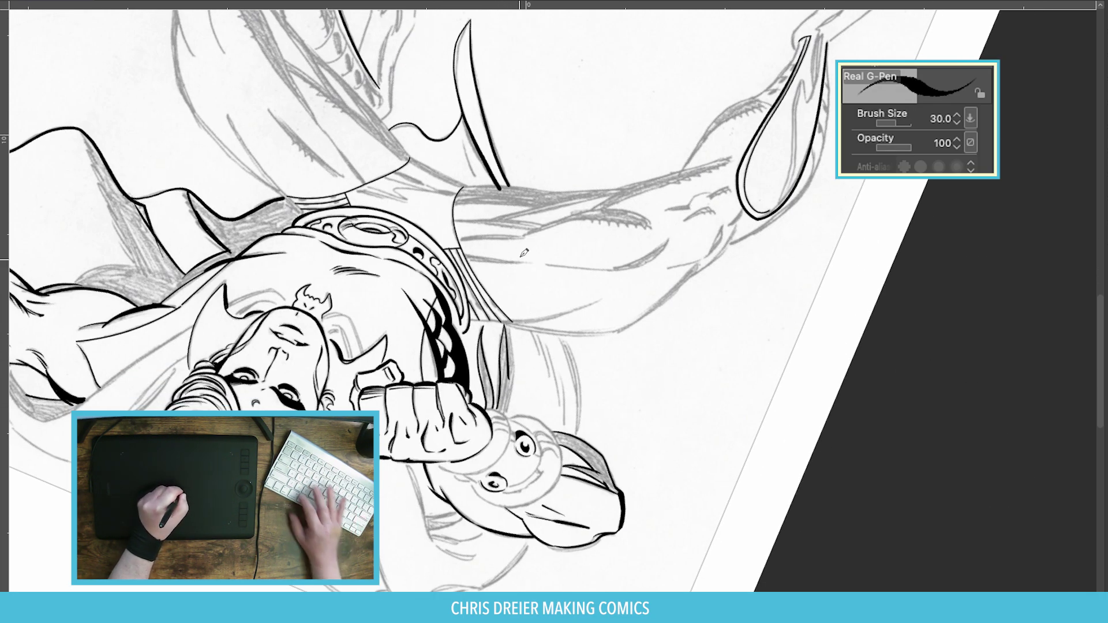
key(ctrl+z)
mouse_move(505, 326)
mouse_down()
mouse_move(513, 385)
mouse_move(537, 300)
mouse_up()
Ink the cape's outer contour above the bent arm, from beside the hair across the billowing hem.
drag(331, 417, 362, 452)
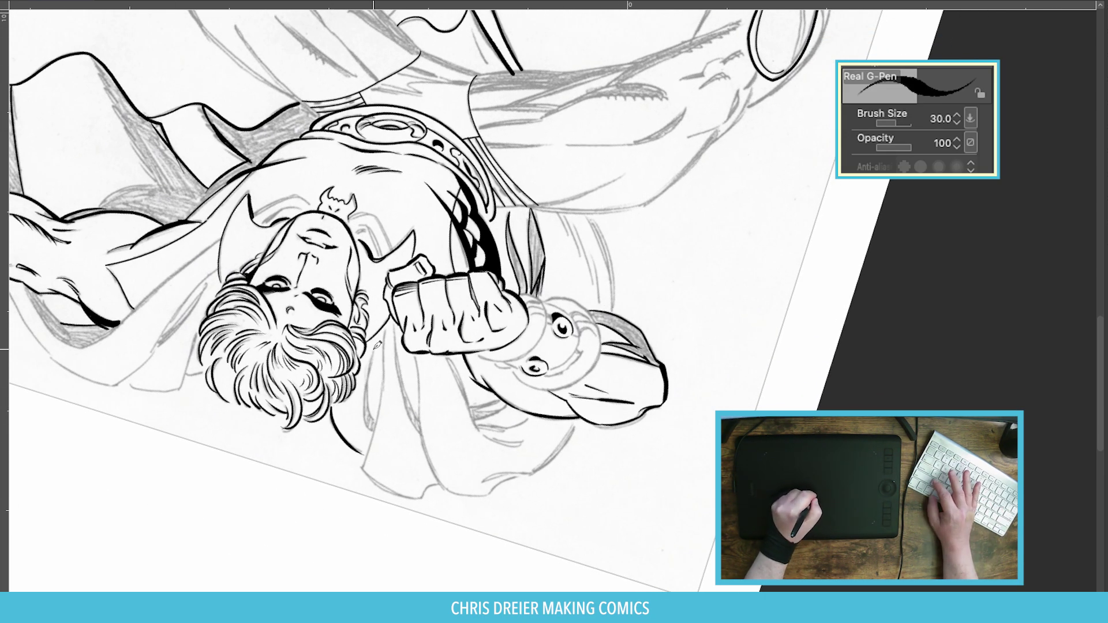
mouse_move(377, 341)
mouse_down()
mouse_move(369, 430)
mouse_move(382, 386)
mouse_move(364, 459)
mouse_up()
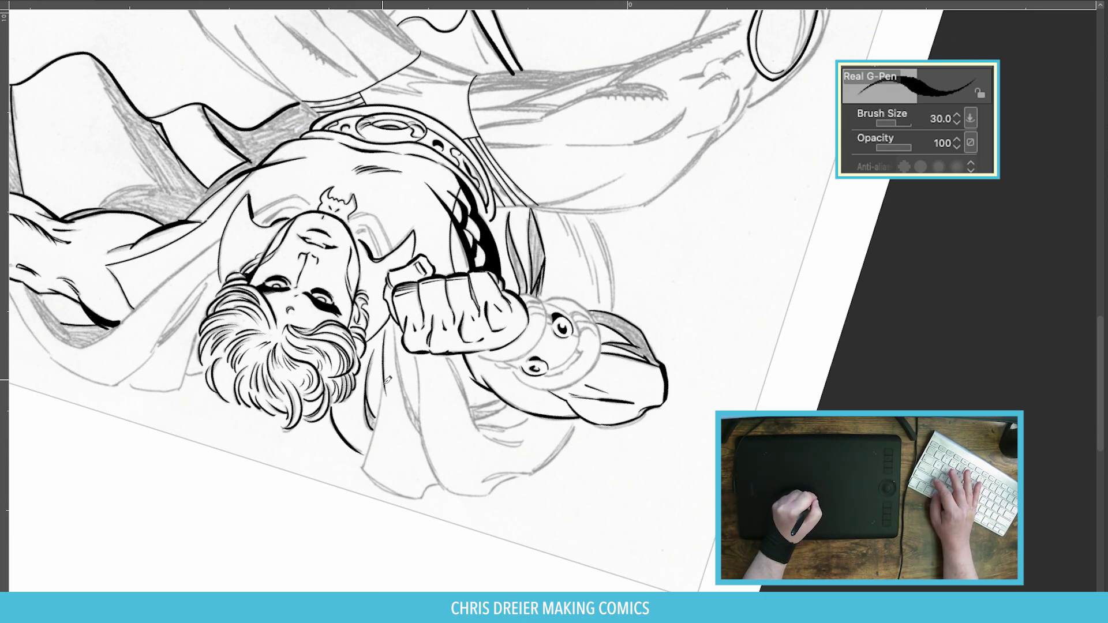
mouse_move(385, 378)
mouse_down()
mouse_move(363, 464)
mouse_move(424, 497)
mouse_up()
drag(419, 382, 430, 460)
drag(457, 501, 511, 478)
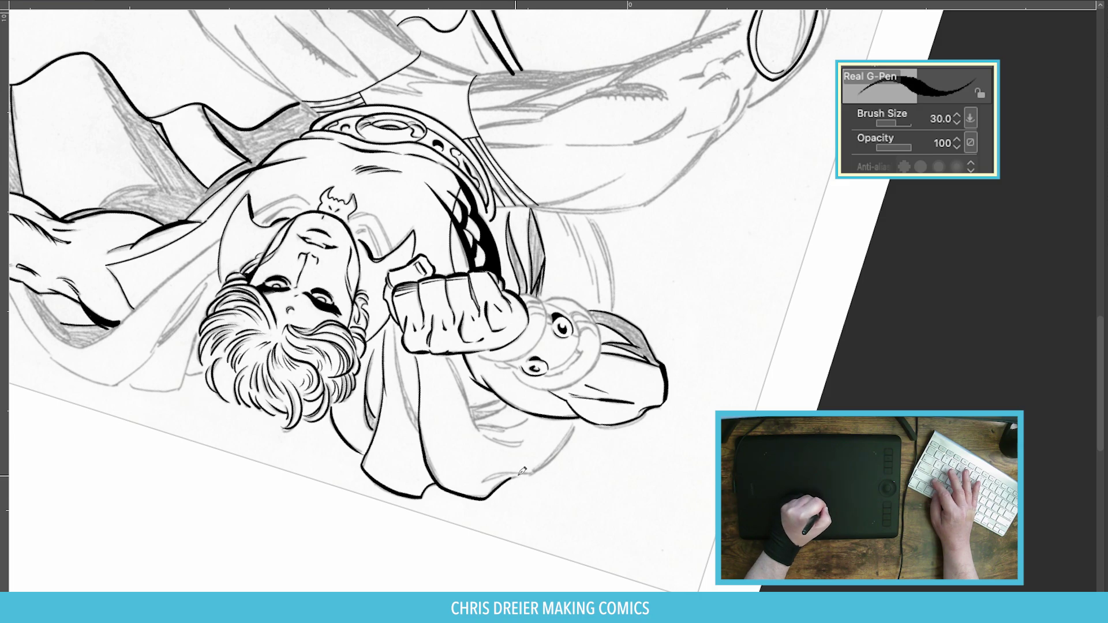
Add the inner fold lines to the cape behind the bent arm and extend its outer edge.
drag(397, 328, 415, 408)
drag(400, 362, 417, 432)
drag(453, 359, 483, 433)
key(r)
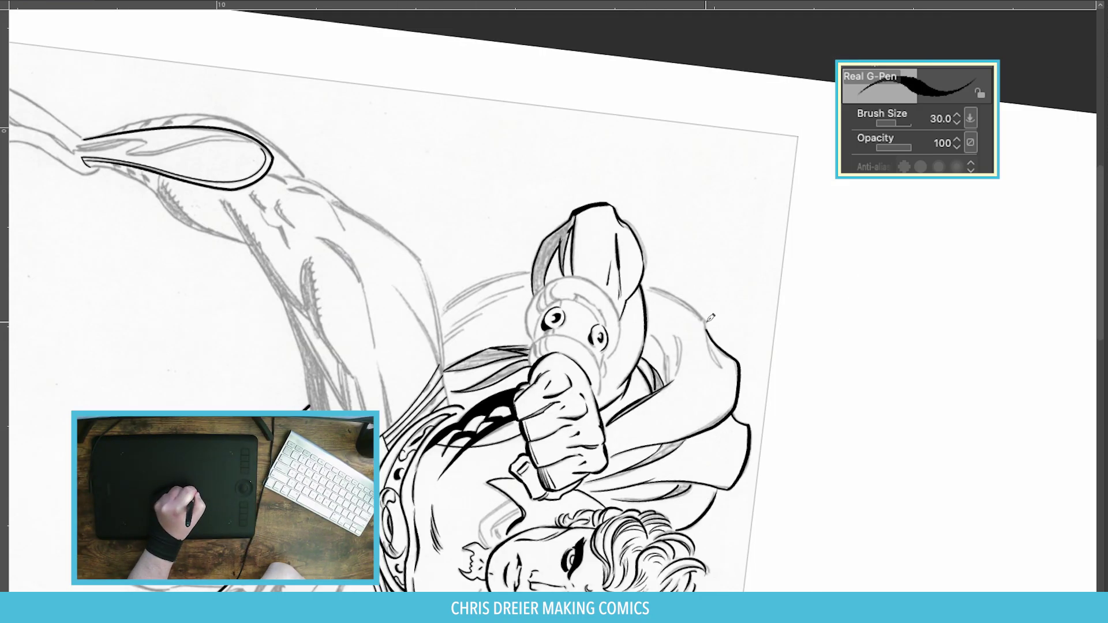
mouse_move(704, 315)
mouse_down()
mouse_move(724, 369)
mouse_move(664, 372)
mouse_up()
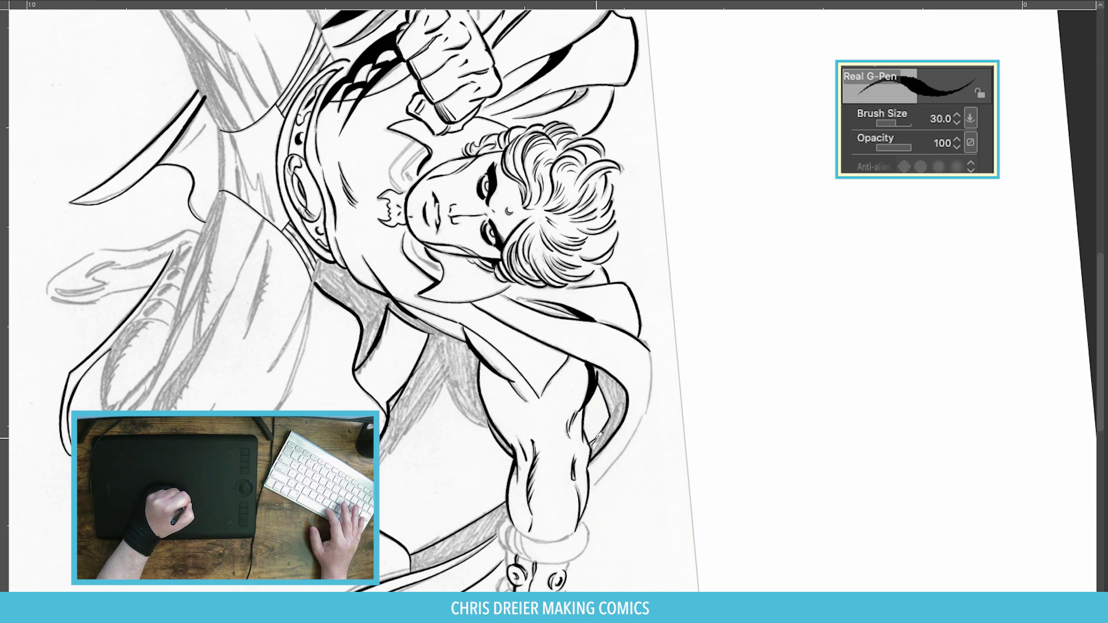
Fill the cape's shadows around the outstretched arm and torso with solid black, feathering their edges with G-pen Feathering at 40.
drag(578, 447, 570, 406)
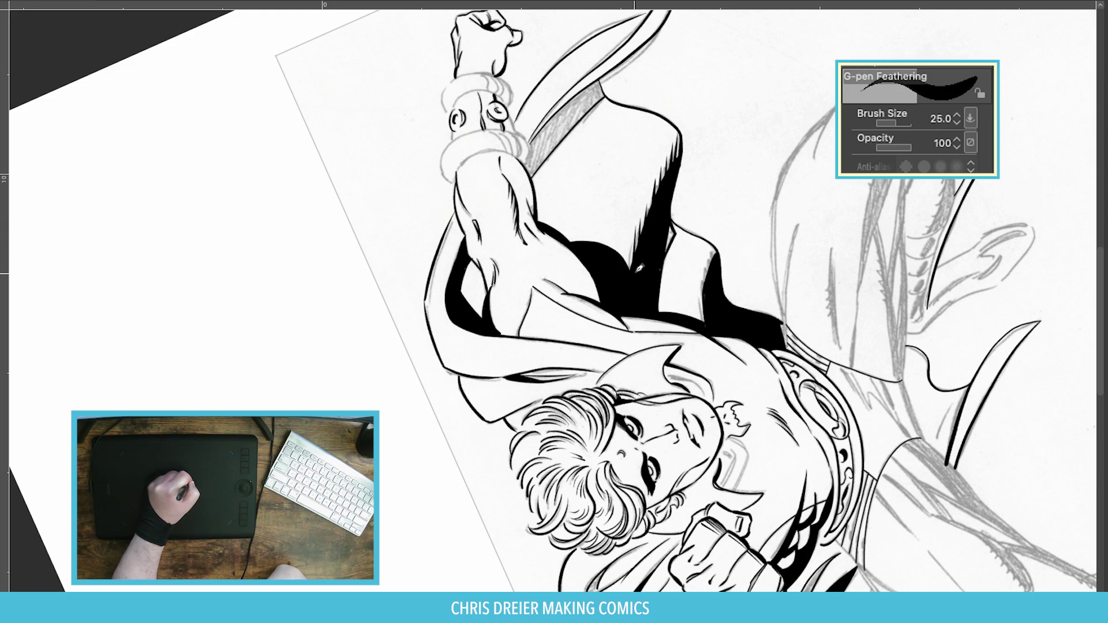
key(bracketright)
key(bracketright)
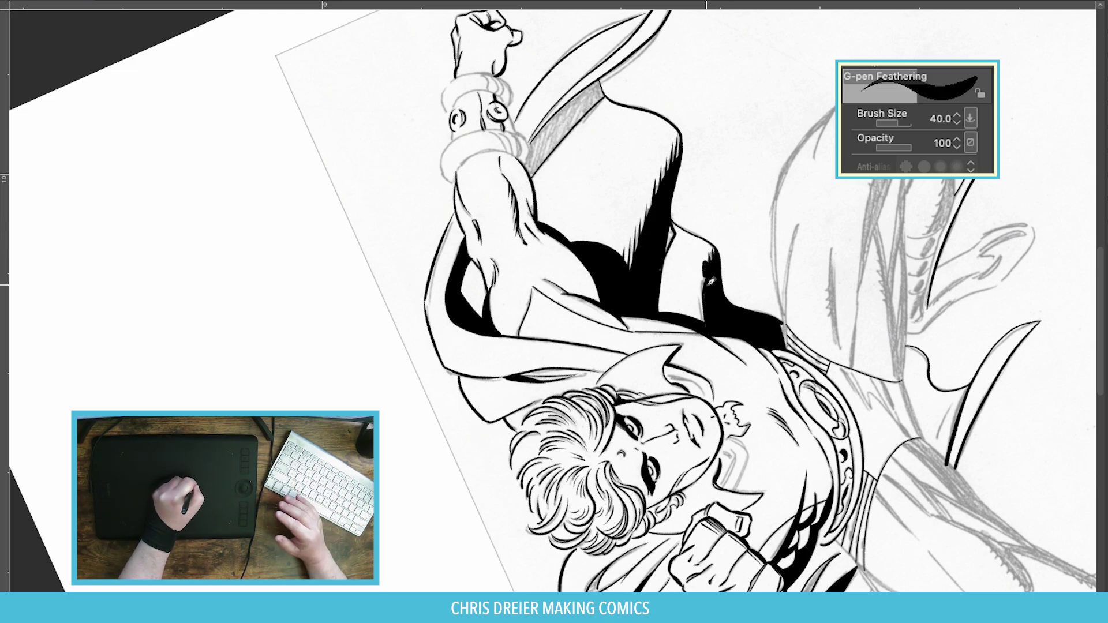
mouse_move(698, 300)
mouse_down()
mouse_move(421, 424)
mouse_move(404, 352)
mouse_up()
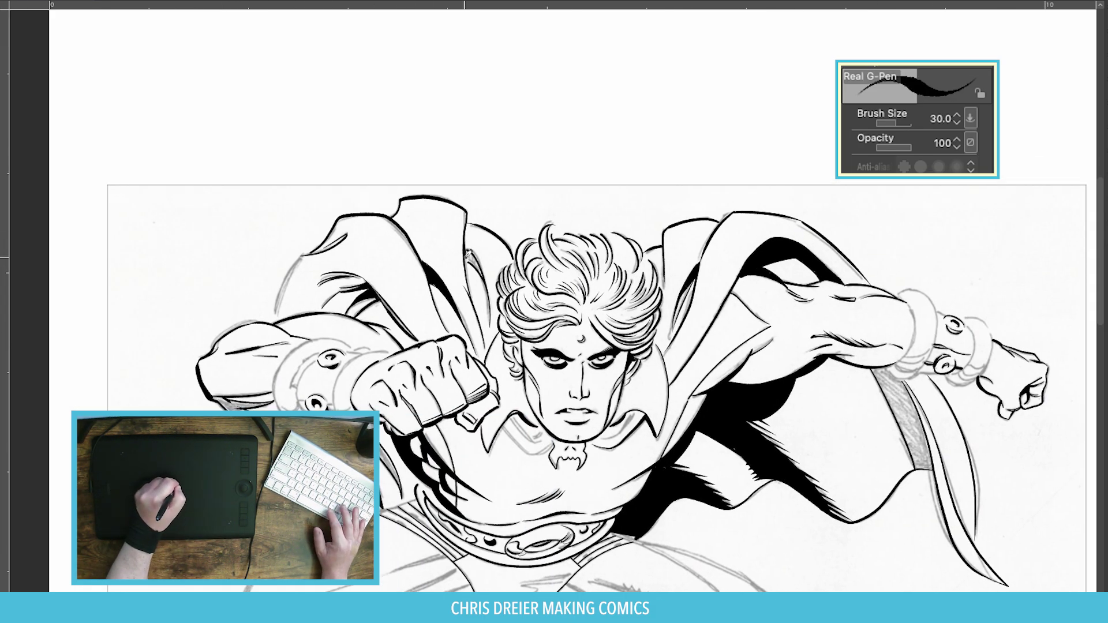
Ink the black fold shadows in the cape behind the bent arm and the collar's inner lines with the Real G-Pen at 30.
drag(474, 248, 356, 252)
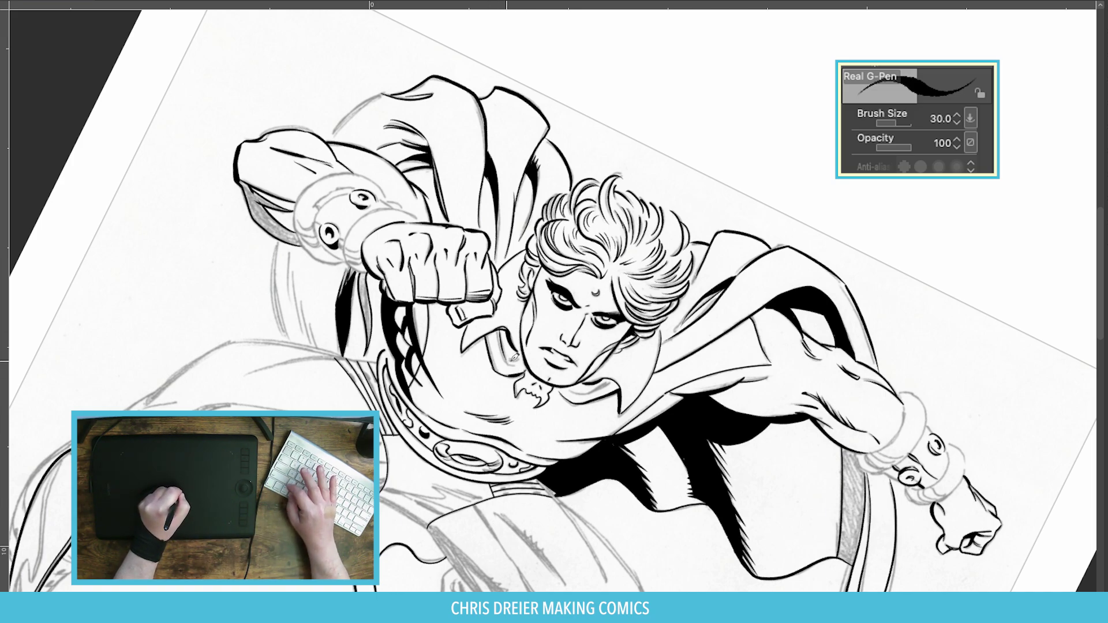
drag(501, 333, 514, 381)
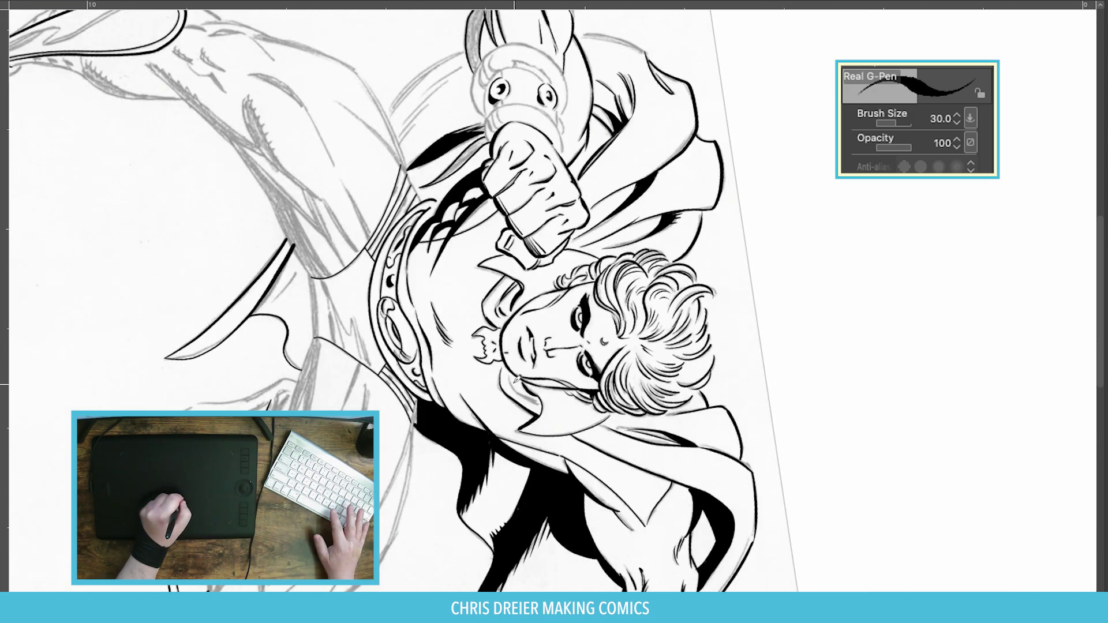
key(ctrl+0)
Select the empty area around the inked lines and draw the cape's sweeping edge behind the bent arm with a size 17 Curve.
key(g)
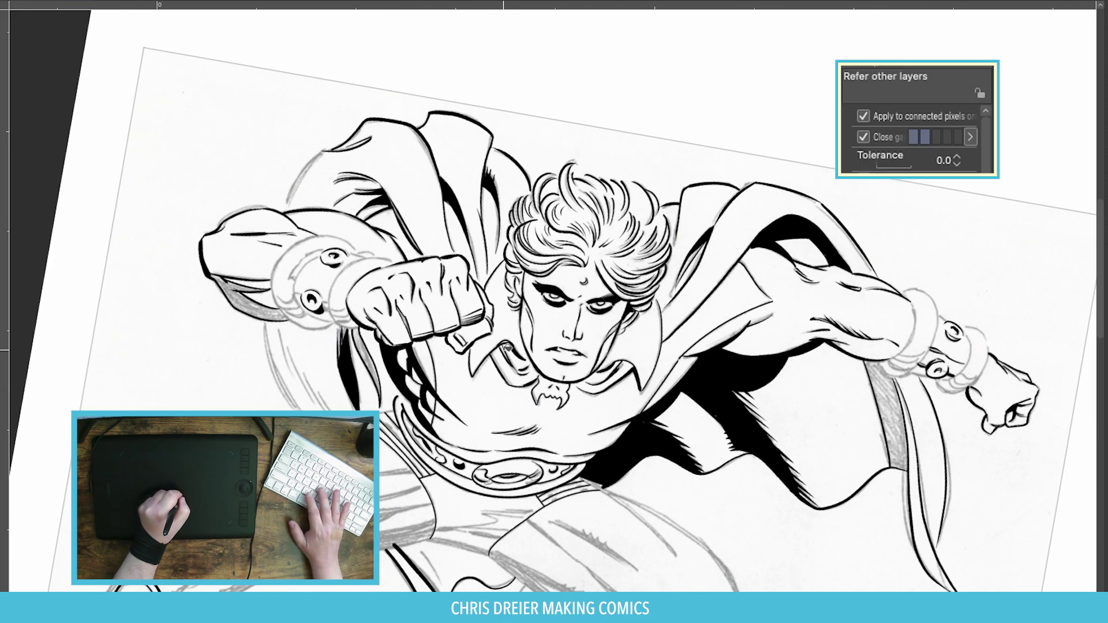
key(w)
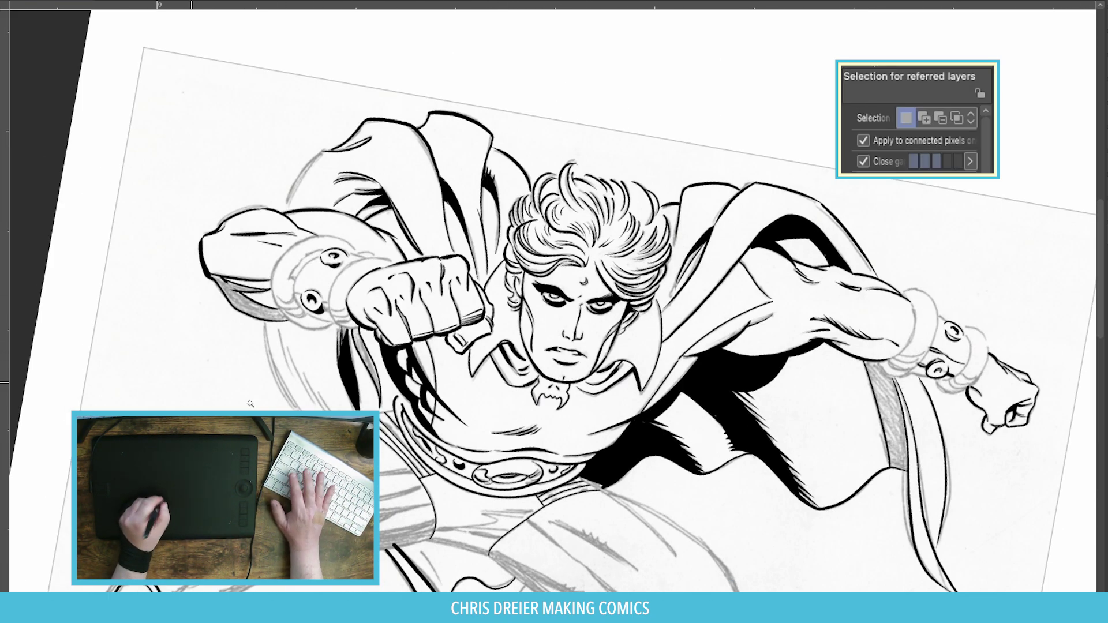
click(253, 403)
key(u)
scroll(553, 288, up, 2)
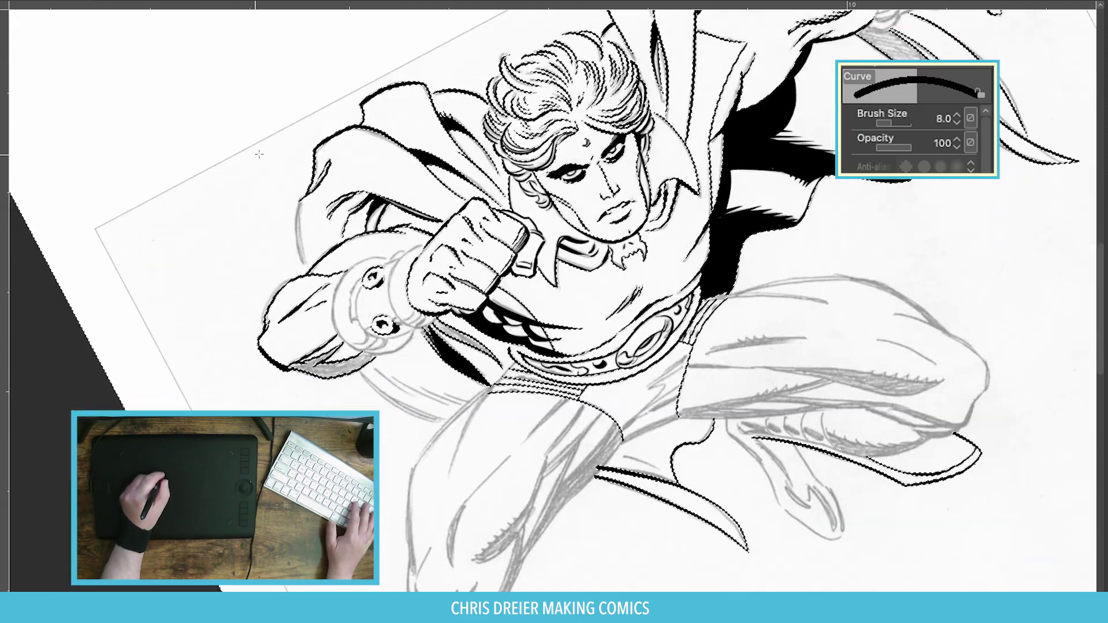
drag(302, 193, 448, 424)
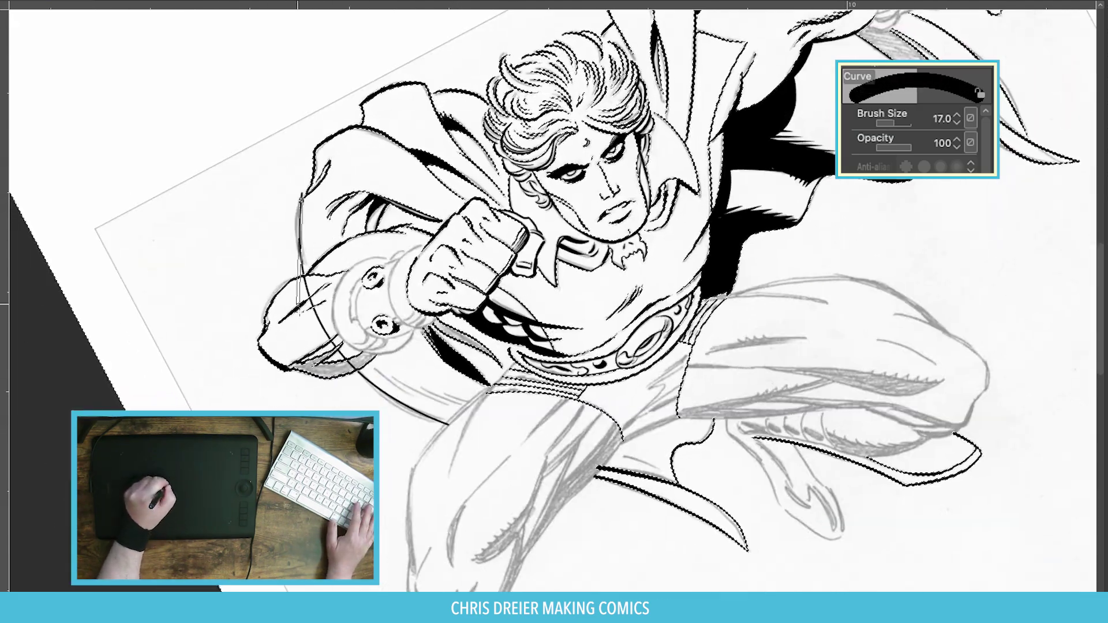
key(bracketright)
key(bracketright)
key(bracketright)
click(265, 373)
Erase the parts of the cape curve that cross the bent arm, using the Rough eraser at 30.
scroll(508, 382, up, 3)
key(p)
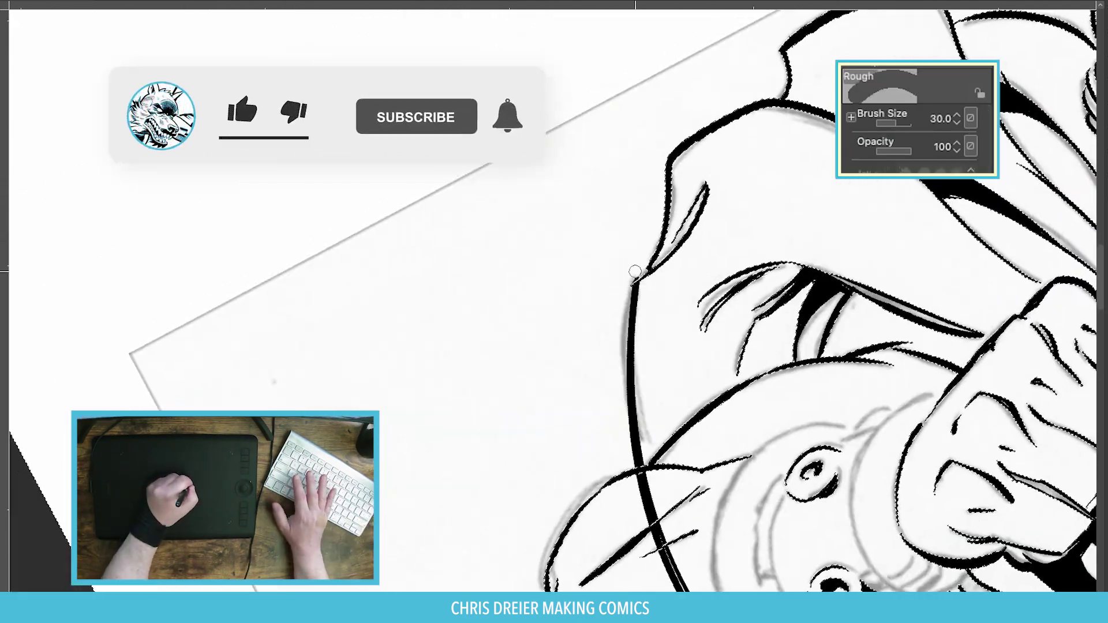
scroll(507, 382, up, 1)
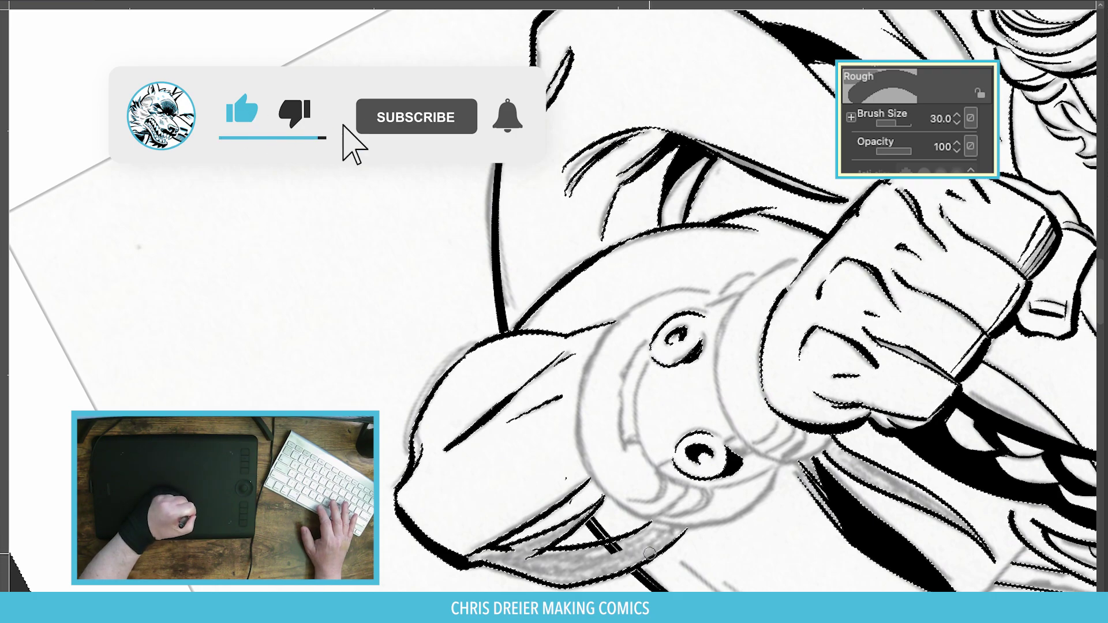
scroll(687, 443, up, 1)
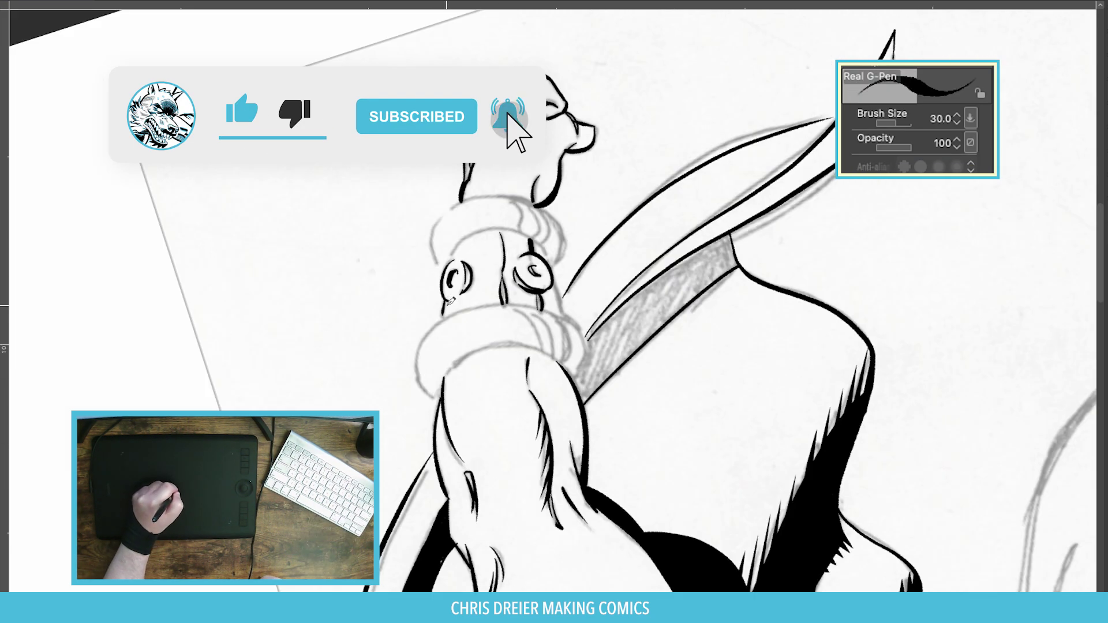
Ink the outstretched arm's bracer, outlining its sides and both rounded rims with the Real G-Pen at 30.
drag(550, 252, 564, 317)
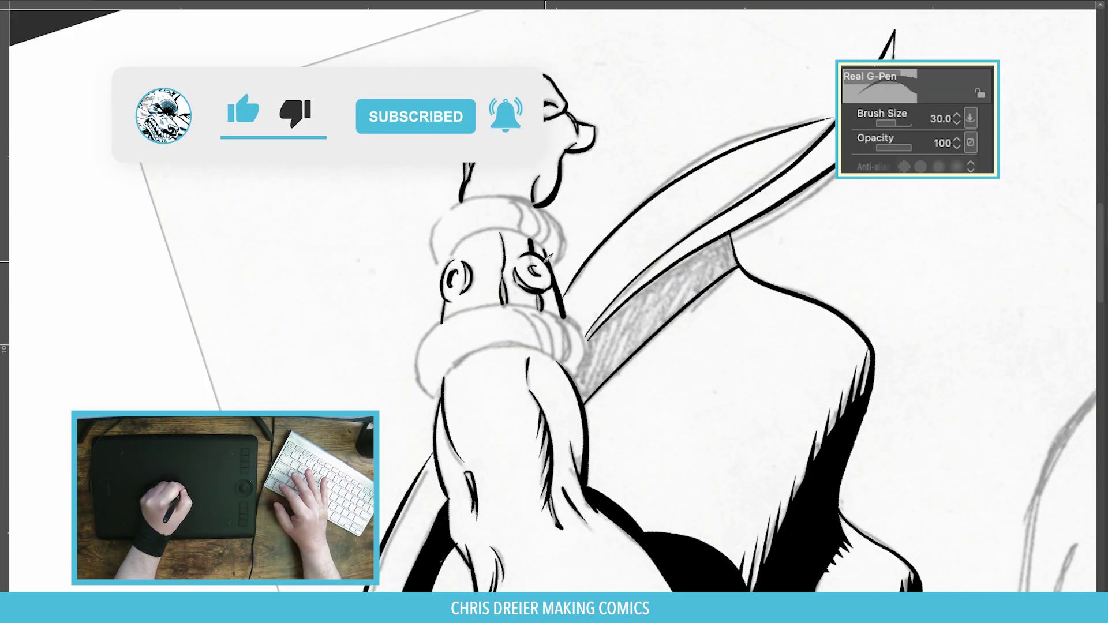
drag(444, 209, 437, 261)
drag(441, 322, 421, 371)
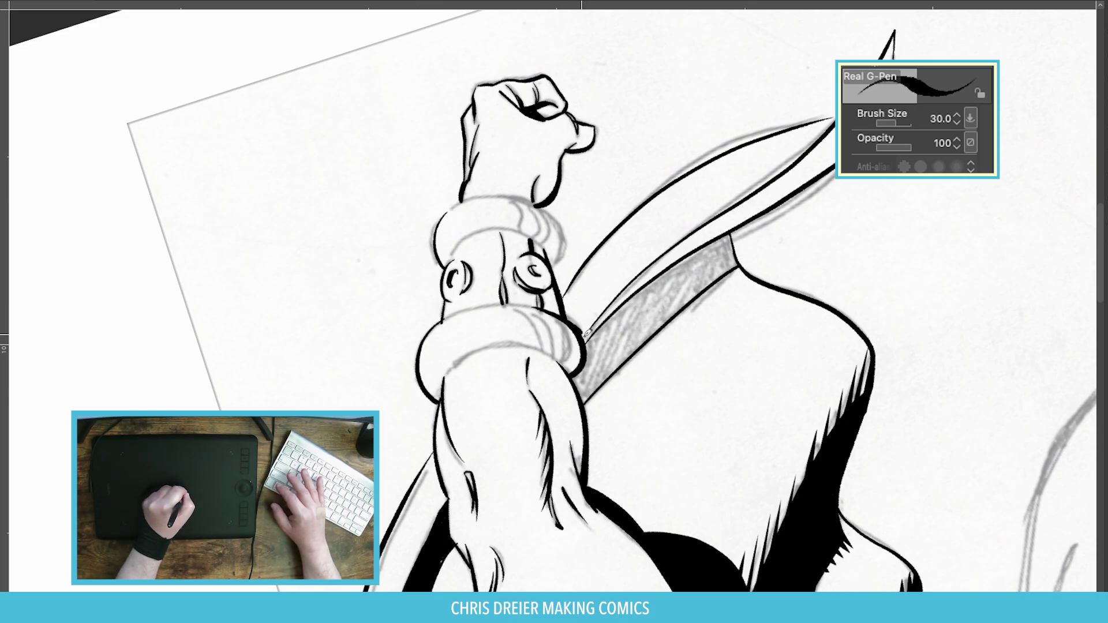
mouse_move(280, 248)
mouse_down()
mouse_move(498, 337)
mouse_move(464, 353)
mouse_move(625, 286)
mouse_up()
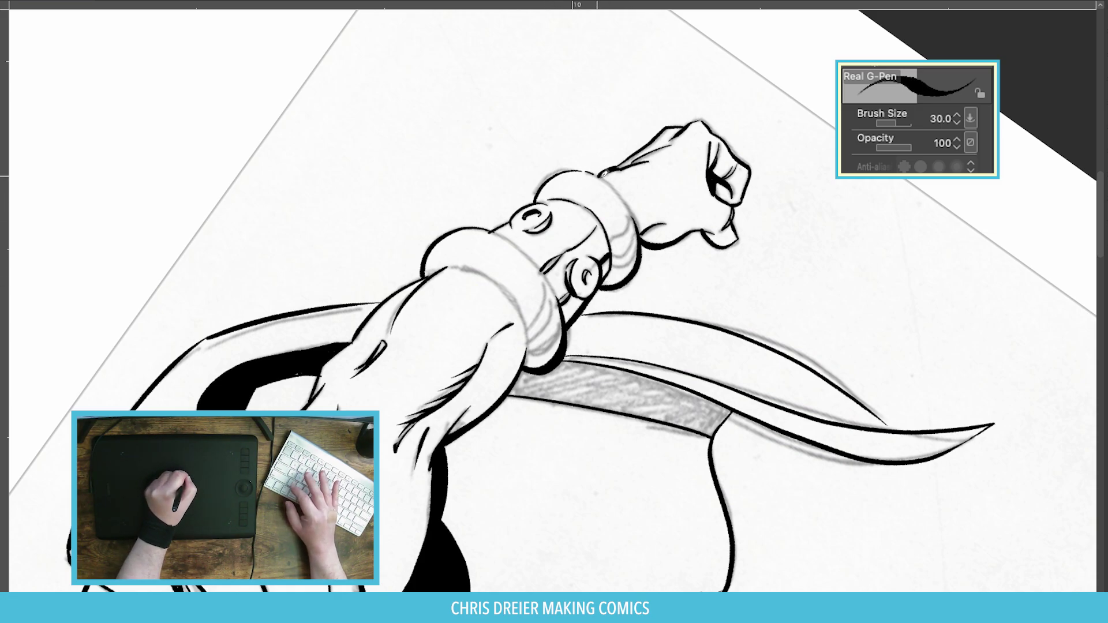
Ink the inner curves and shading marks on the rims of the outstretched arm's bracer with the Real G-Pen at 30.
drag(491, 276, 536, 202)
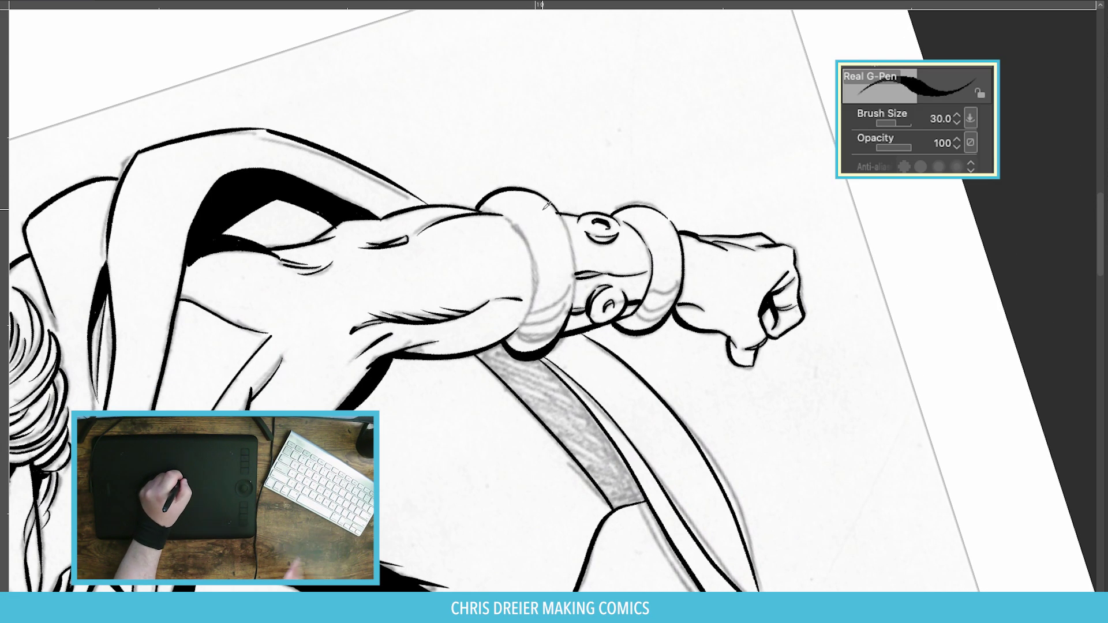
key(ctrl+z)
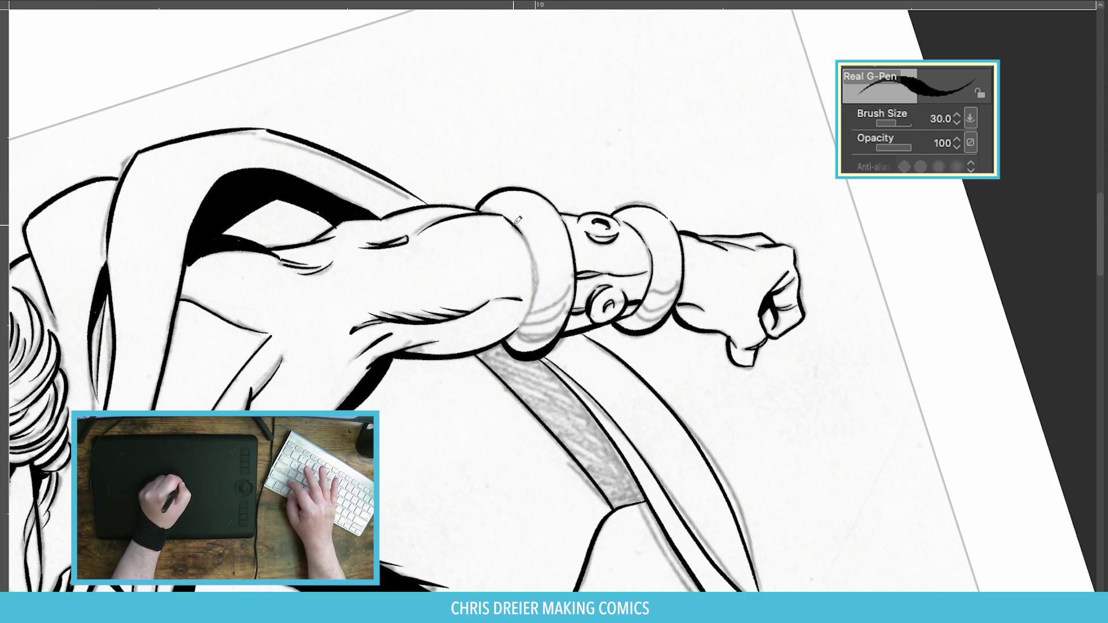
drag(539, 290, 480, 215)
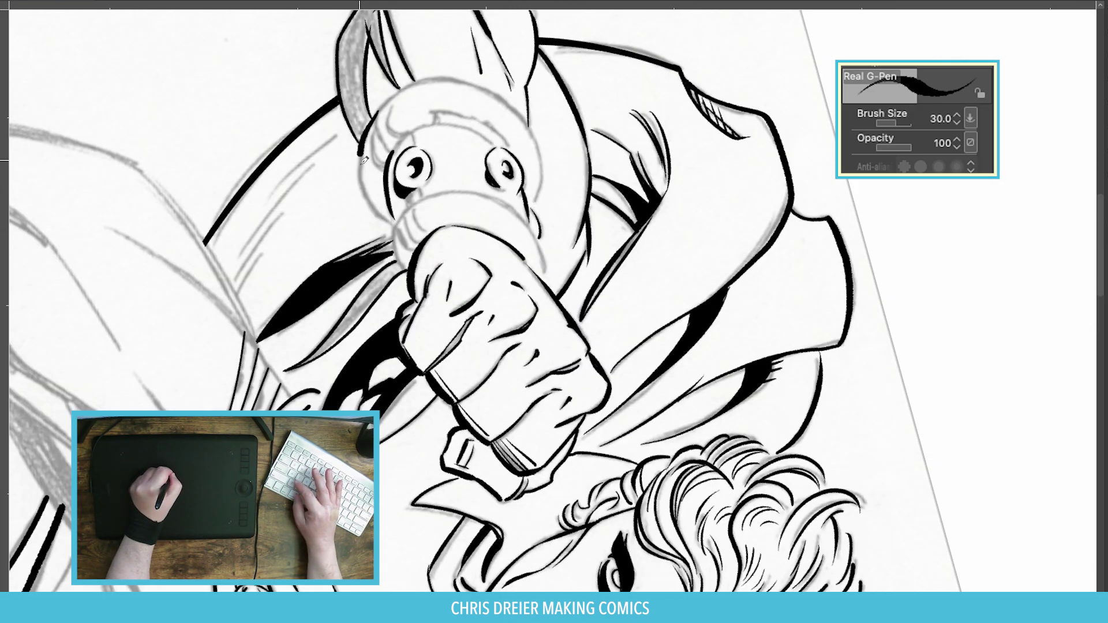
Ink the bent arm's bracer, outlining both rounded rims and adding their reflective shading with the Real G-Pen at 30.
key(ctrl+shift+r)
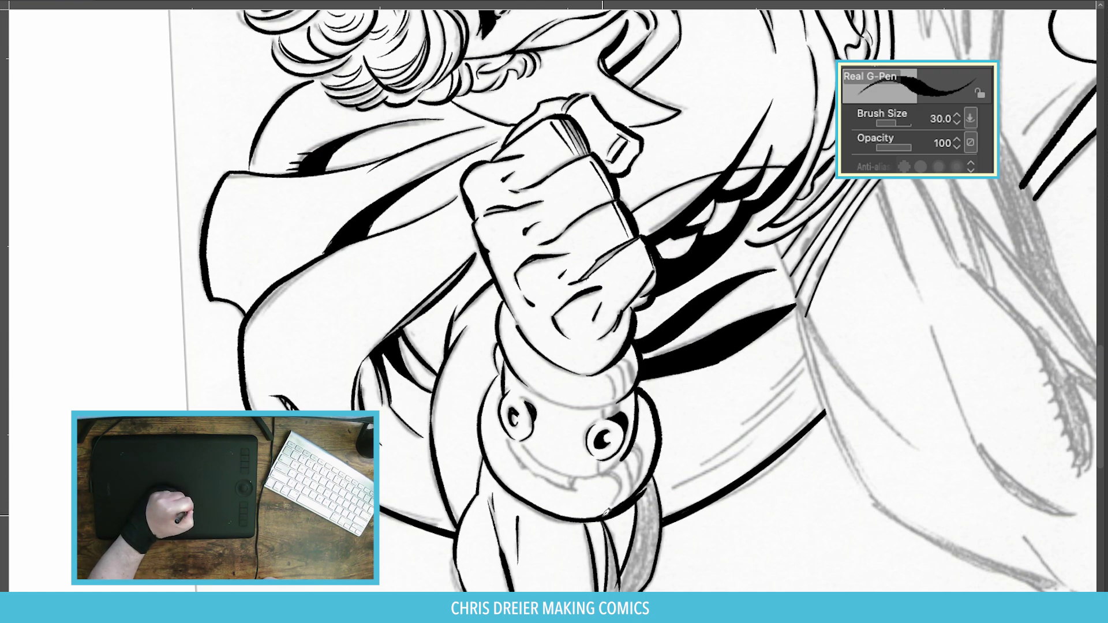
key(ctrl+shift+r)
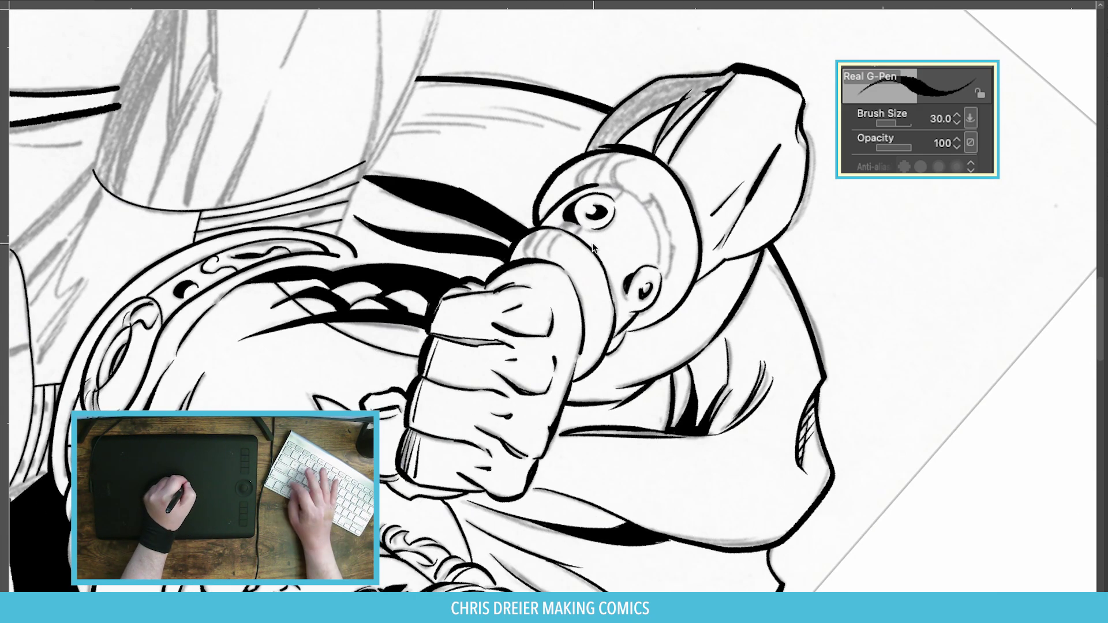
key(ctrl+shift+r)
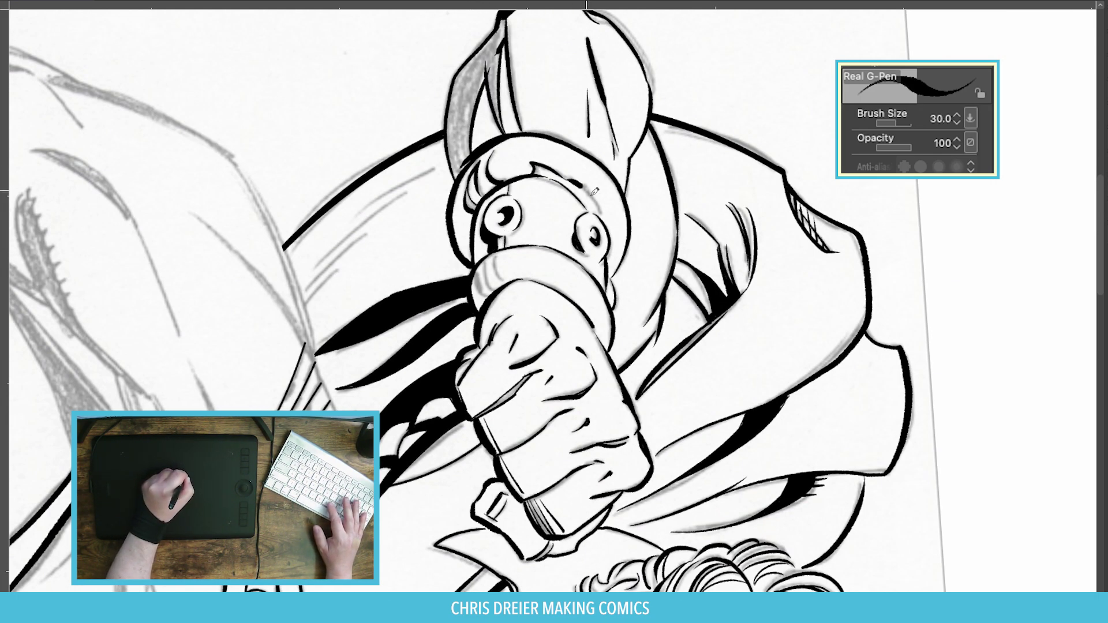
key(ctrl+shift+r)
Hatch the cape folds behind the bent arm and shoulder with the Real G-Pen at 25.
key([)
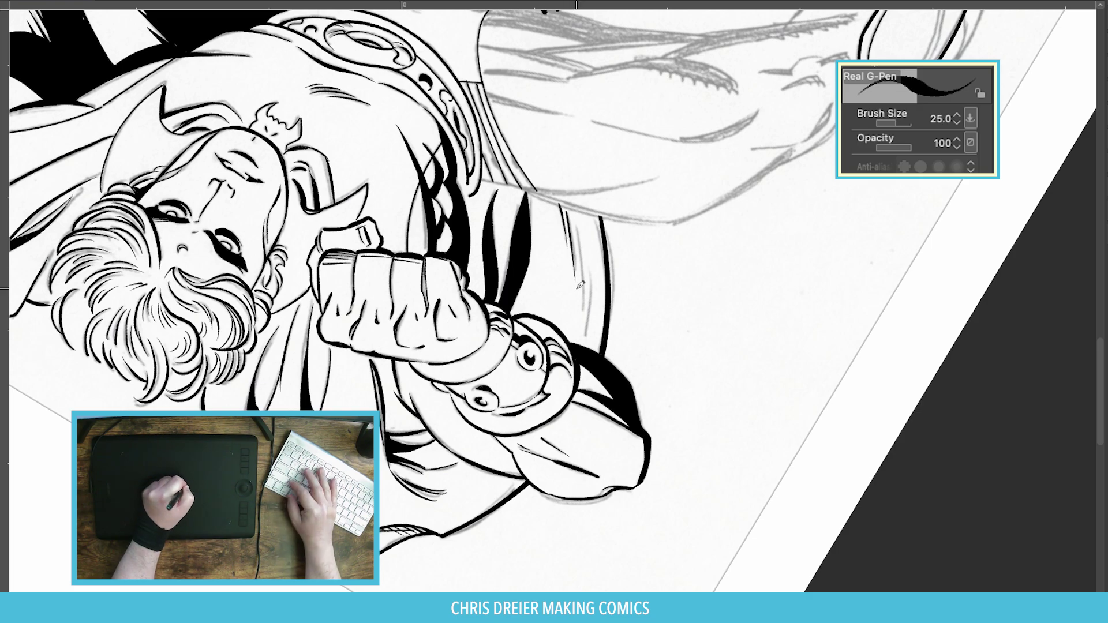
drag(574, 220, 585, 306)
drag(583, 242, 594, 326)
key(ctrl+shift+r)
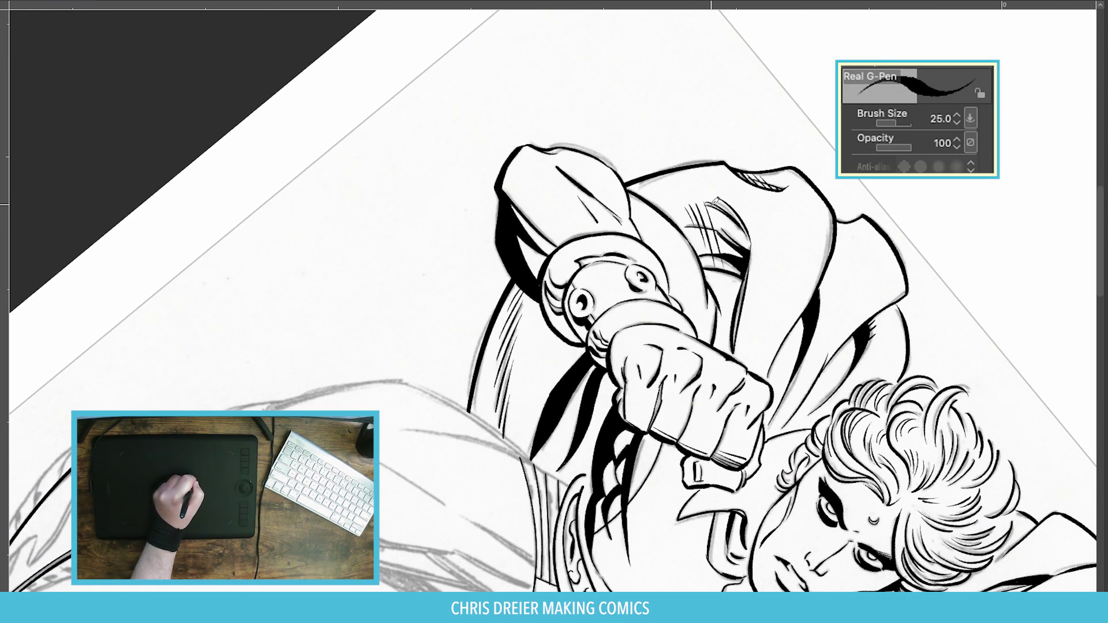
drag(748, 264, 598, 287)
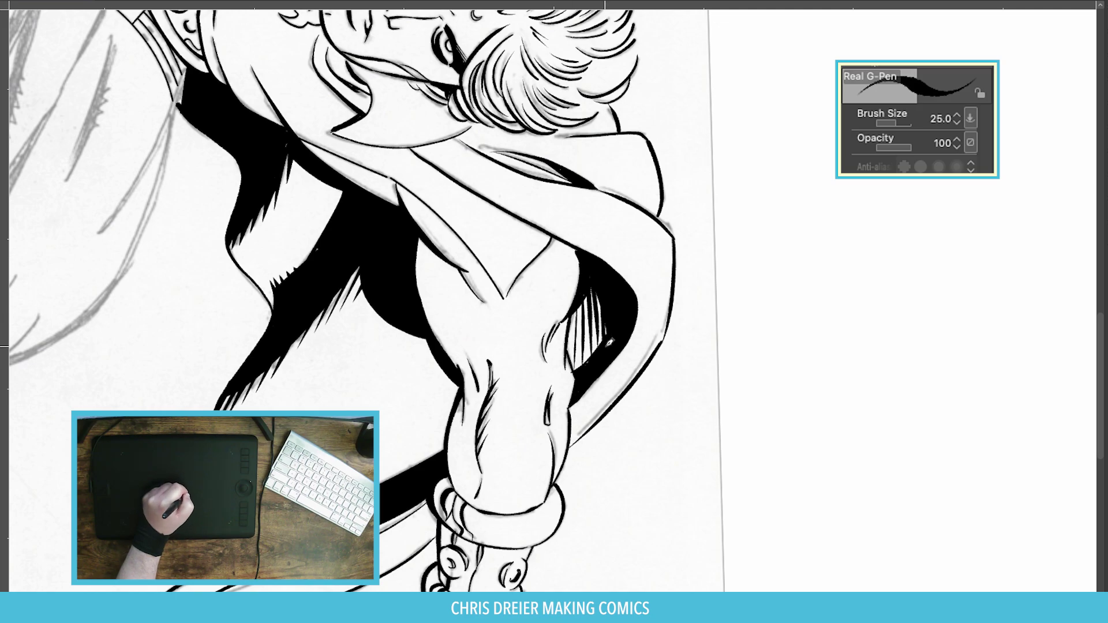
drag(387, 450, 597, 192)
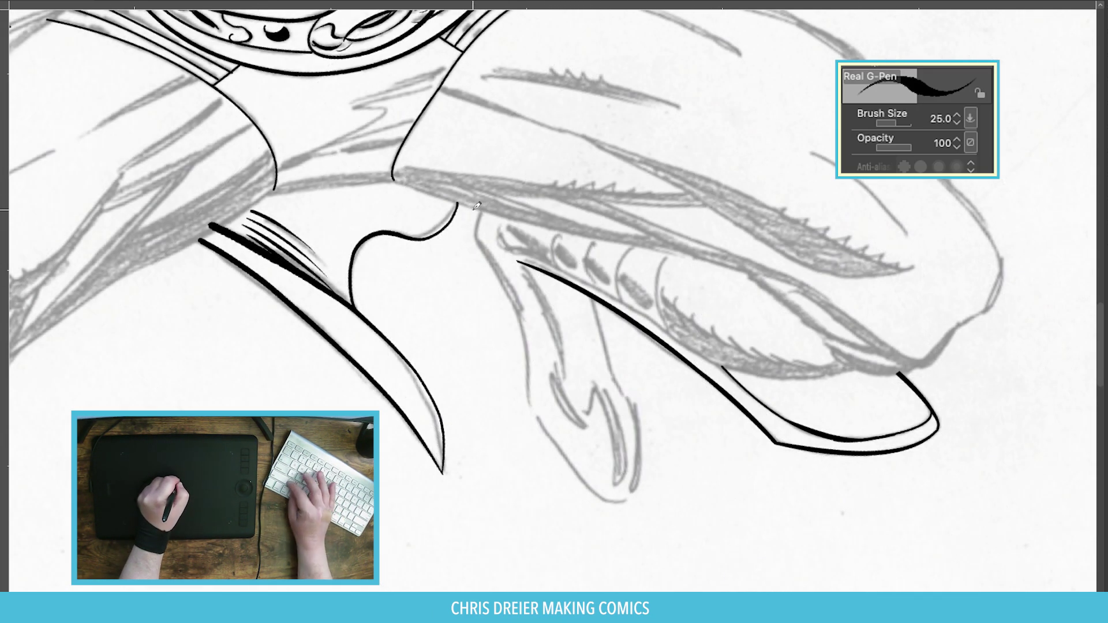
Ink the tucked leg's foot below the front thigh, drawing its outline and inner shadow lines with the Real G-Pen at 25.
mouse_move(481, 210)
mouse_down()
mouse_move(475, 239)
mouse_move(522, 309)
mouse_up()
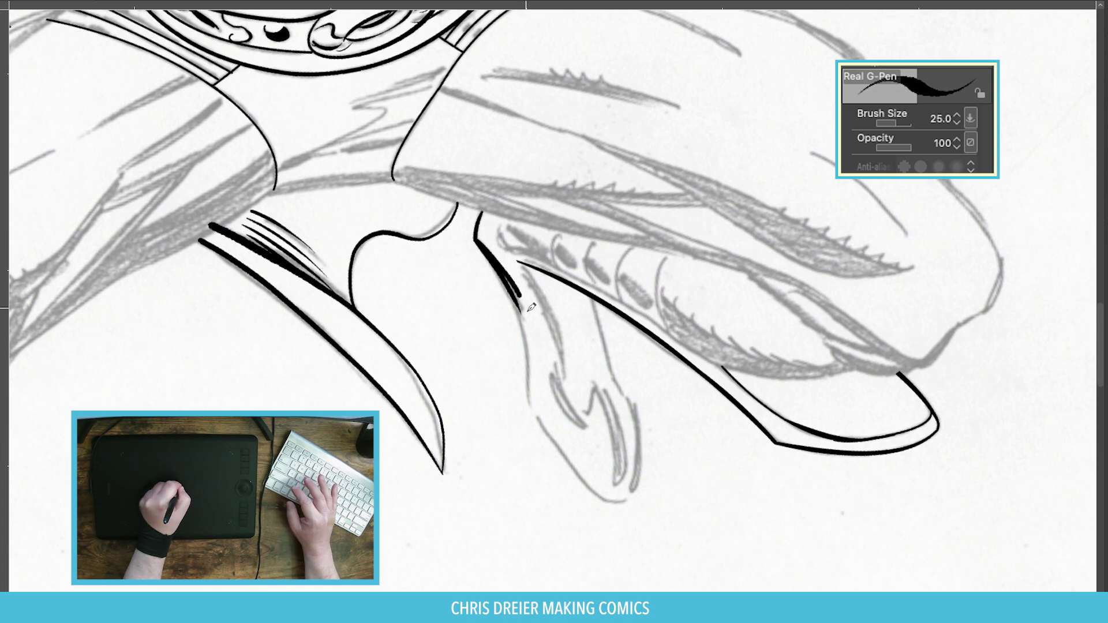
mouse_move(541, 415)
mouse_down()
mouse_move(563, 456)
mouse_move(626, 499)
mouse_up()
drag(521, 264, 568, 359)
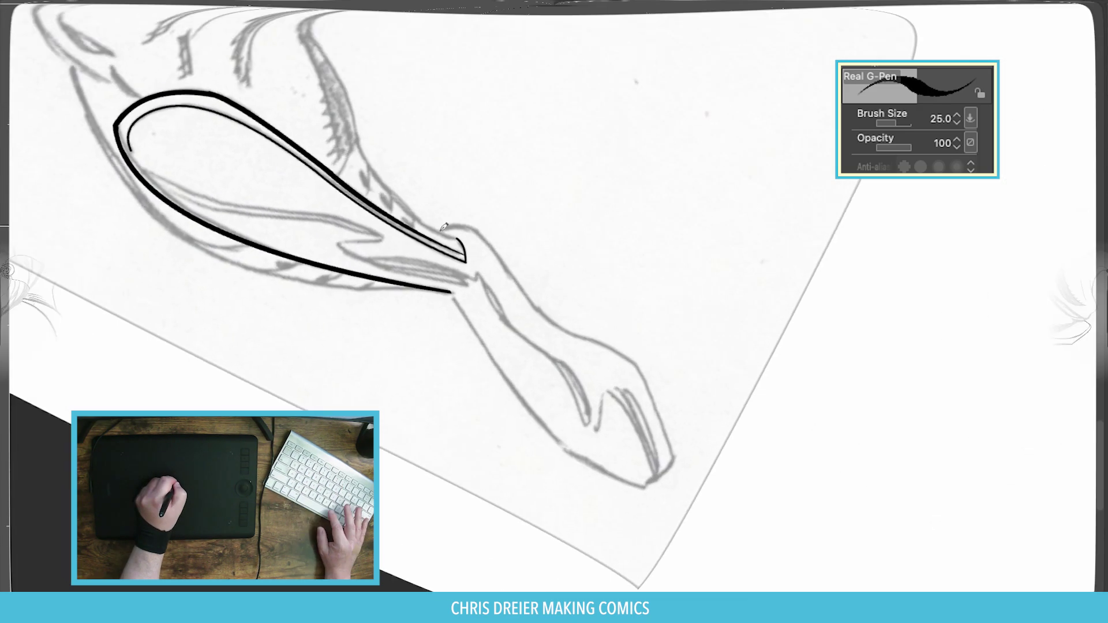
Outline the trailing leg's pointed foot from heel to toe on both sides with the Real G-Pen at 25.
mouse_move(437, 228)
mouse_down()
mouse_move(474, 224)
mouse_move(496, 248)
mouse_up()
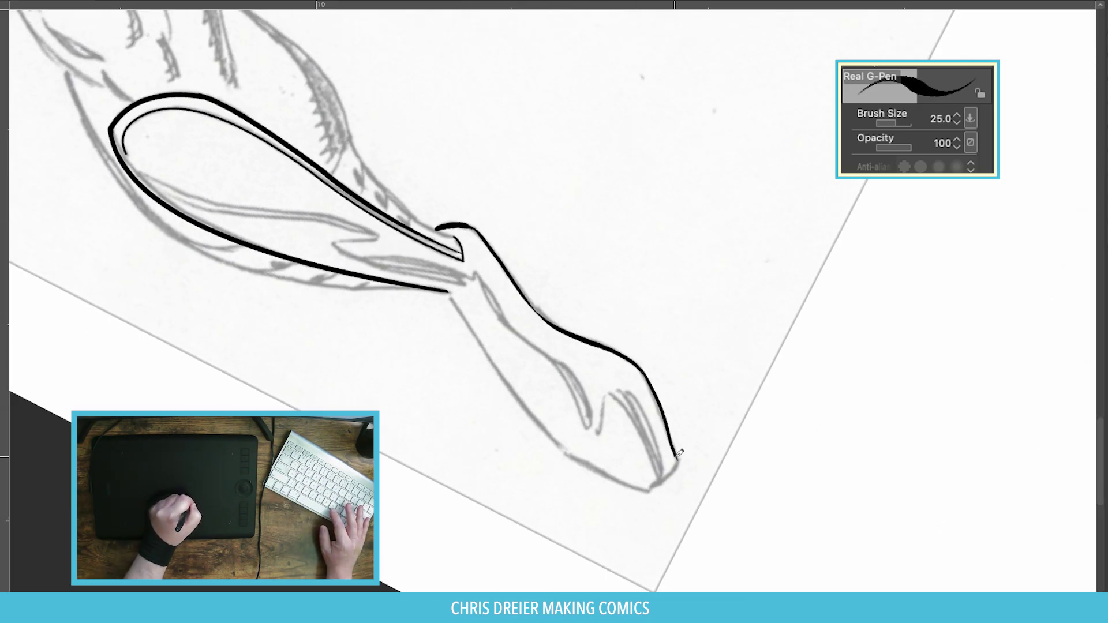
drag(676, 459, 647, 490)
key(super+z)
mouse_move(449, 293)
mouse_down()
mouse_move(552, 441)
mouse_move(641, 486)
mouse_up()
mouse_move(482, 382)
mouse_down()
mouse_move(465, 363)
mouse_move(512, 201)
mouse_up()
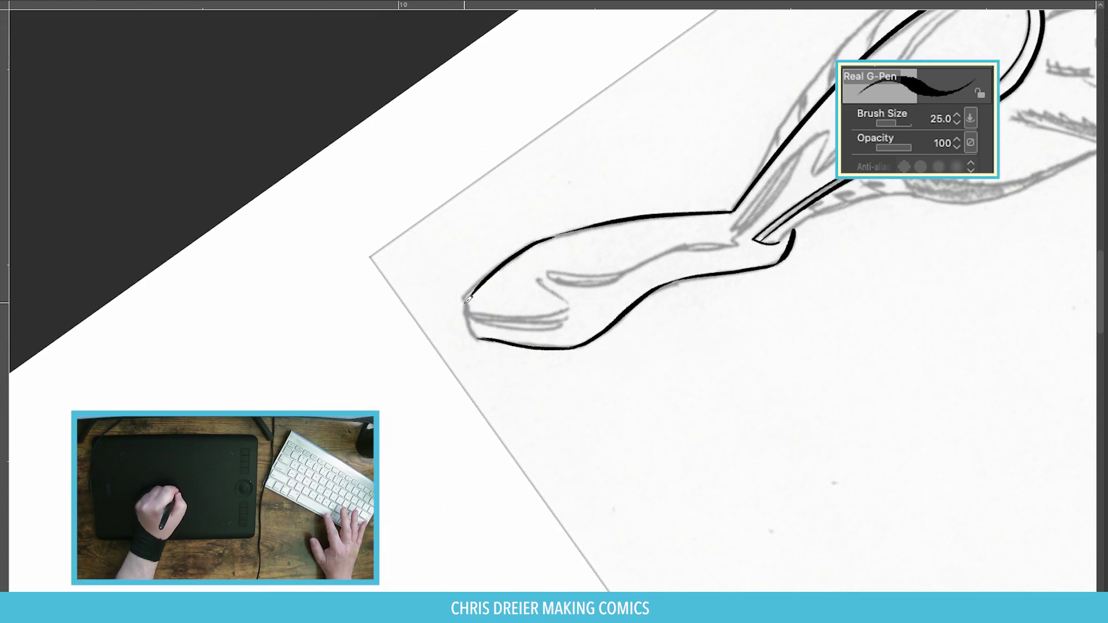
drag(469, 298, 479, 339)
Ink the inner shading shapes on the trailing foot and inside its teardrop-shaped boot cuff.
drag(478, 346, 472, 422)
mouse_move(525, 342)
mouse_down()
mouse_move(425, 376)
mouse_move(493, 317)
mouse_move(555, 424)
mouse_move(292, 265)
mouse_move(427, 238)
mouse_up()
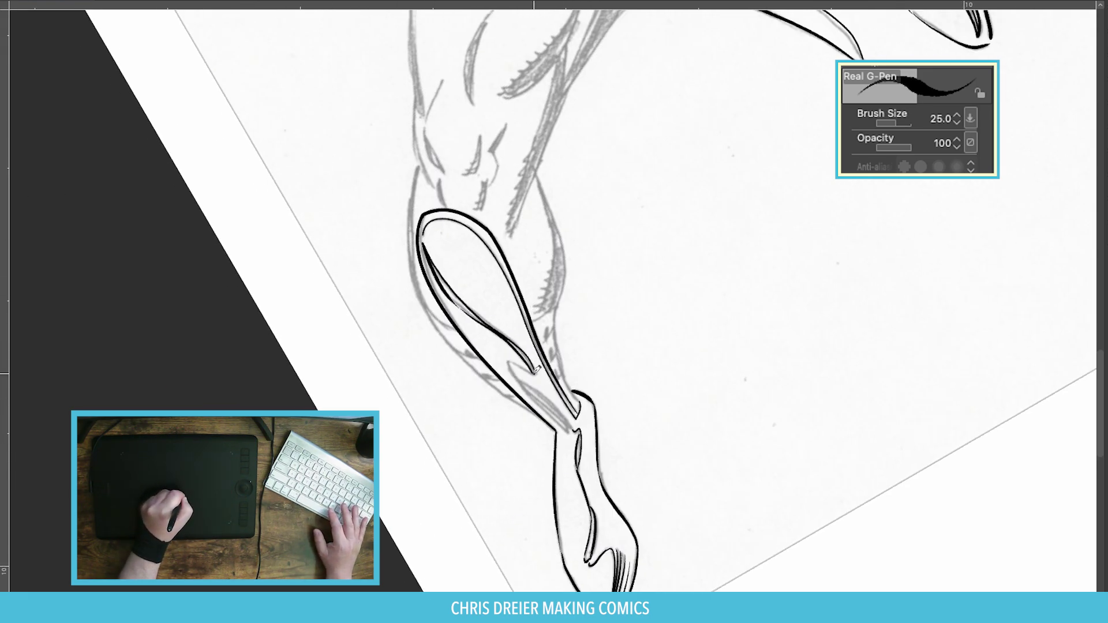
drag(526, 376, 502, 339)
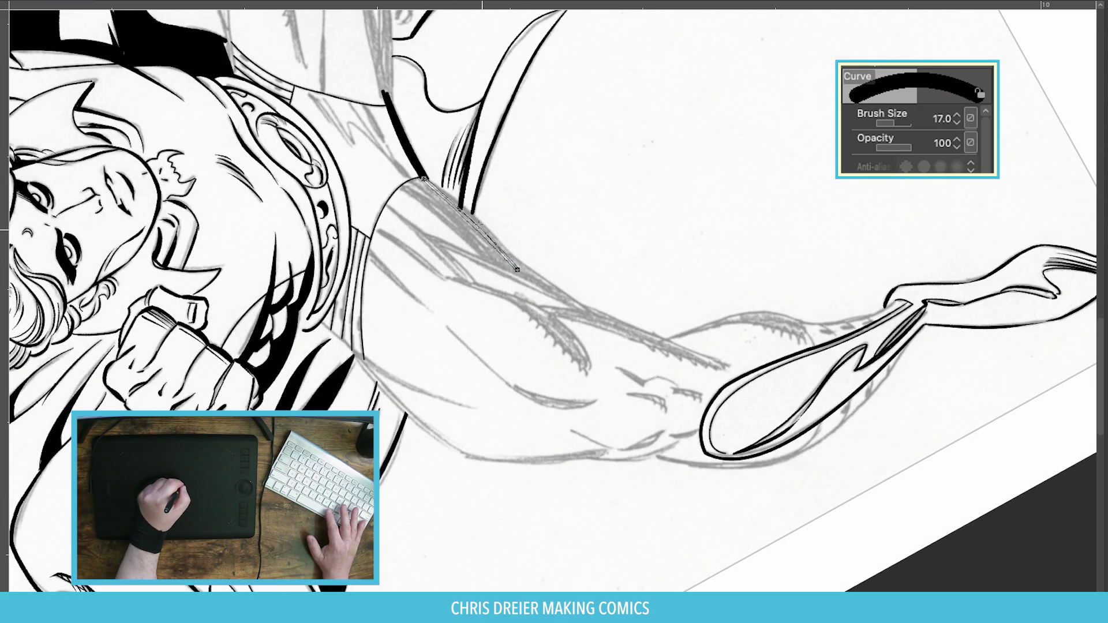
Draw the underside edge of the trailing thigh with a series of size 17 Curve strokes.
click(516, 270)
drag(467, 226, 603, 323)
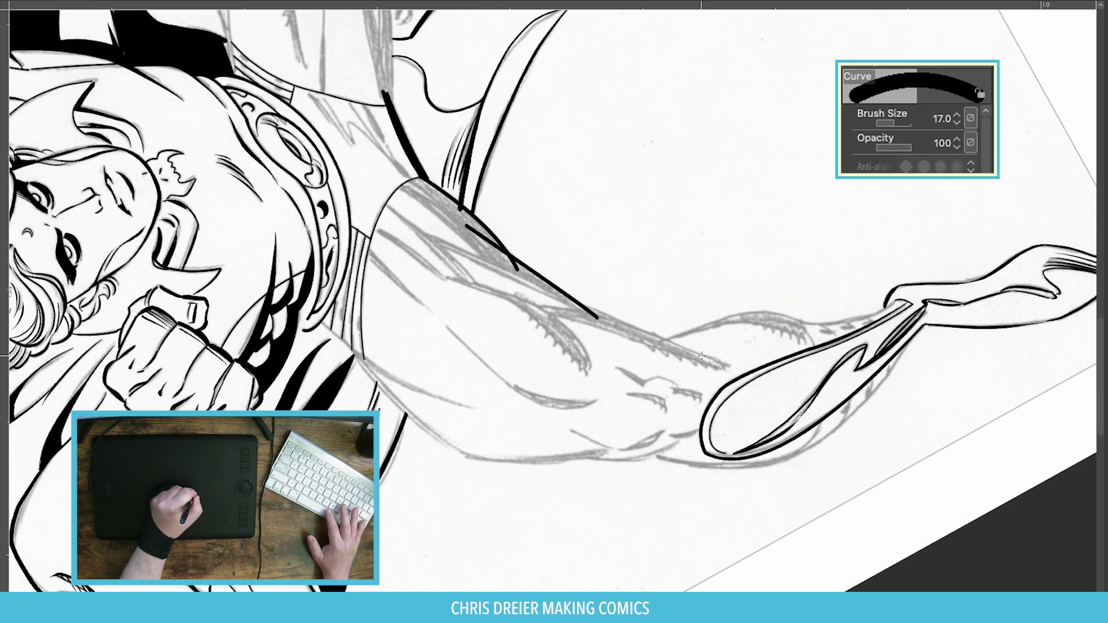
drag(448, 434, 266, 485)
mouse_move(335, 490)
mouse_down()
mouse_move(416, 502)
mouse_move(946, 254)
mouse_move(840, 302)
mouse_up()
Select the empty area around the inked lines and draw the curved edge behind the trailing boot cuff with a size 20 Curve.
key(w)
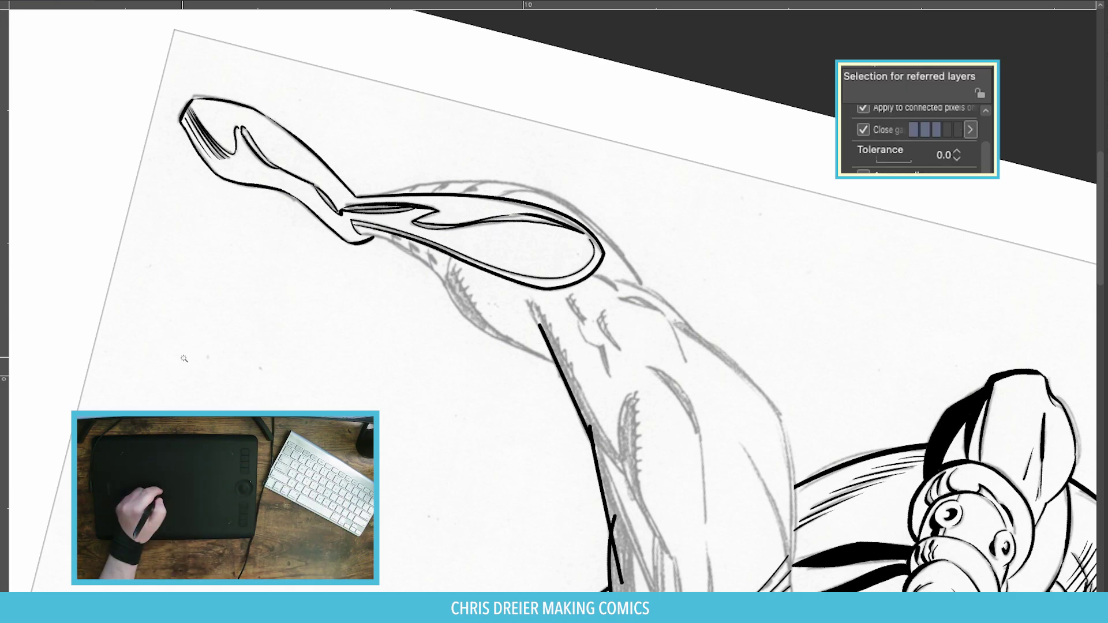
click(510, 183)
key(p)
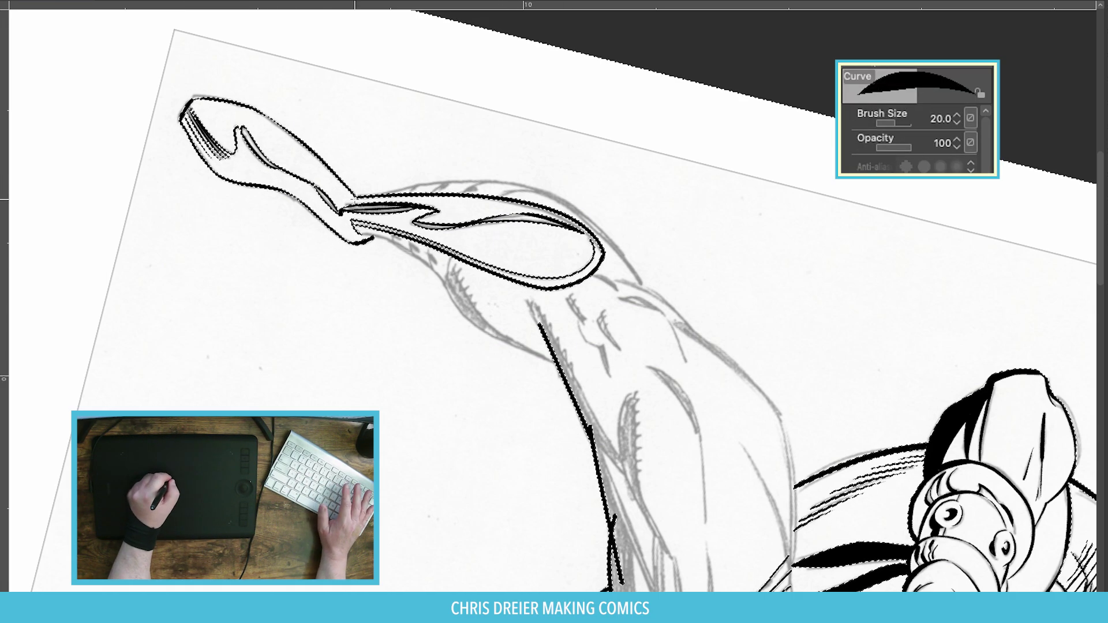
drag(345, 202, 658, 304)
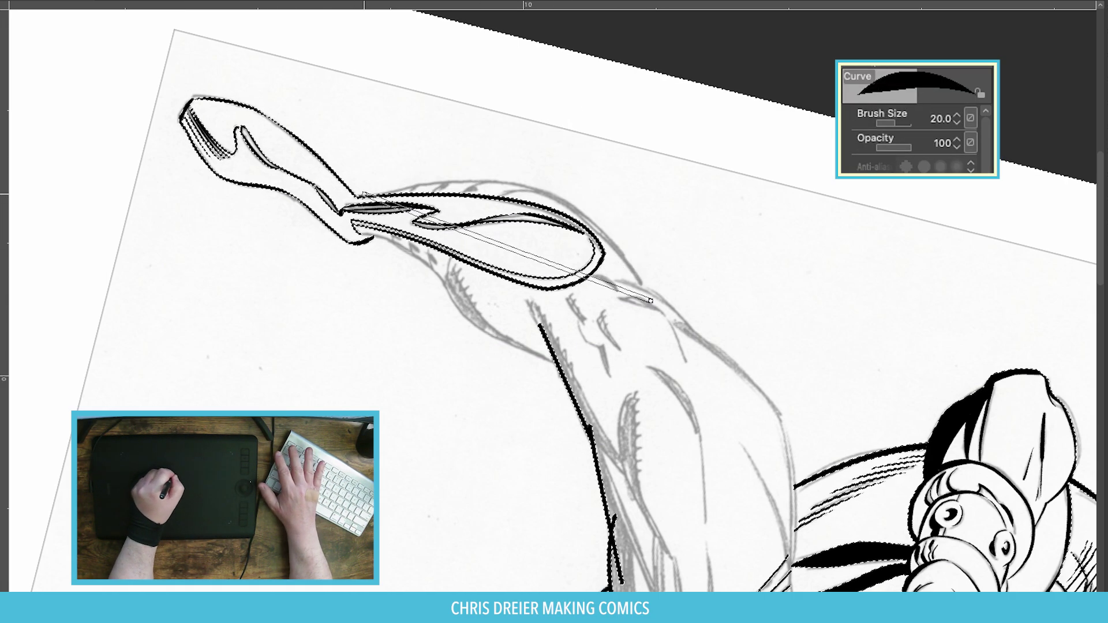
click(543, 140)
Ink the trailing leg's calf contour and the bands beside the boot cuff with the Real G-Pen at 25.
key(p)
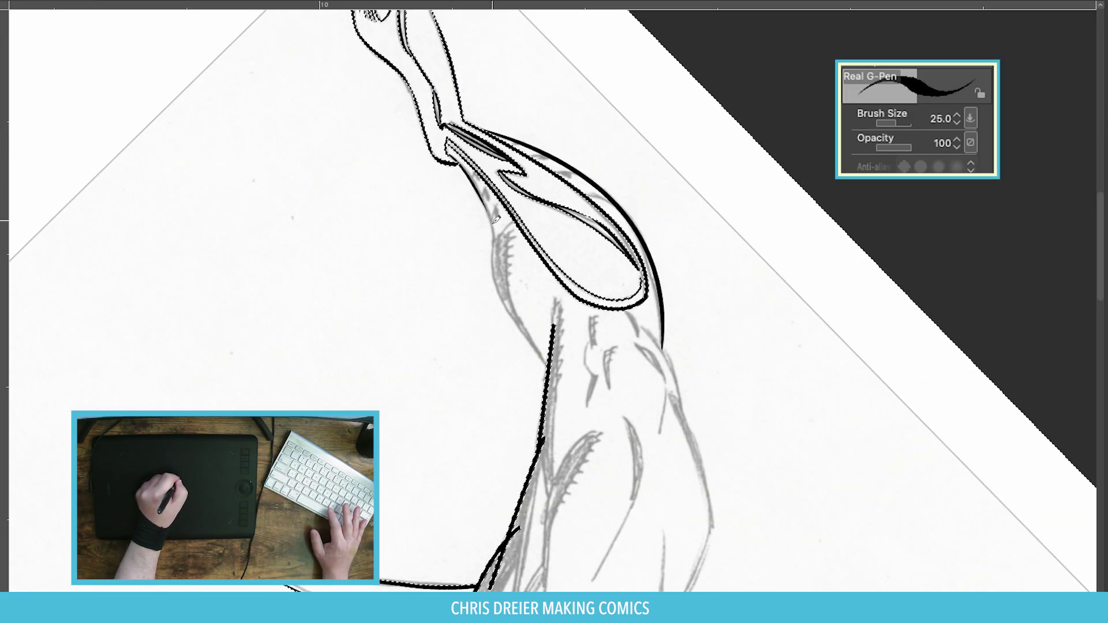
drag(543, 140, 635, 242)
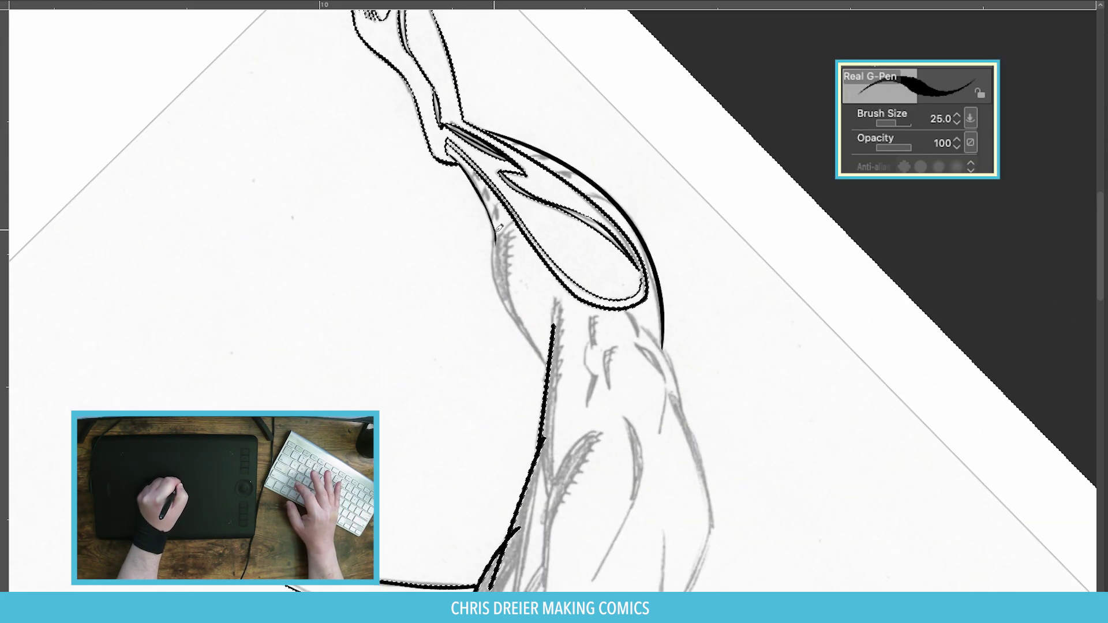
mouse_move(548, 362)
mouse_down()
mouse_move(494, 231)
mouse_move(634, 289)
mouse_up()
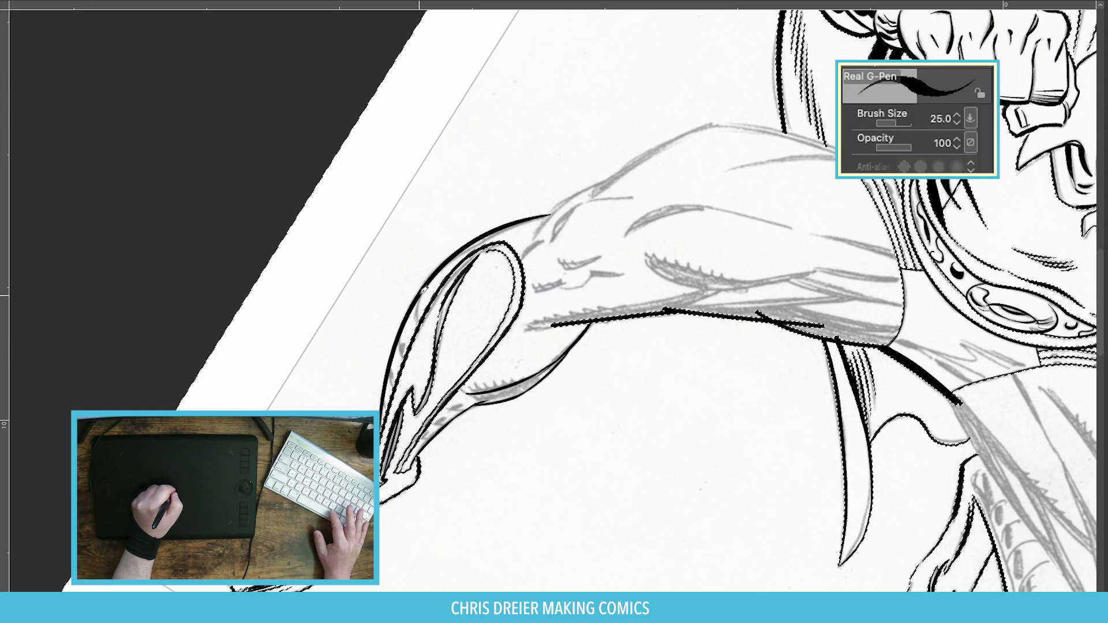
drag(554, 311, 635, 346)
Ink the creases and small shadow shapes around the trailing leg's knee with the Real G-Pen at 25.
drag(545, 193, 526, 58)
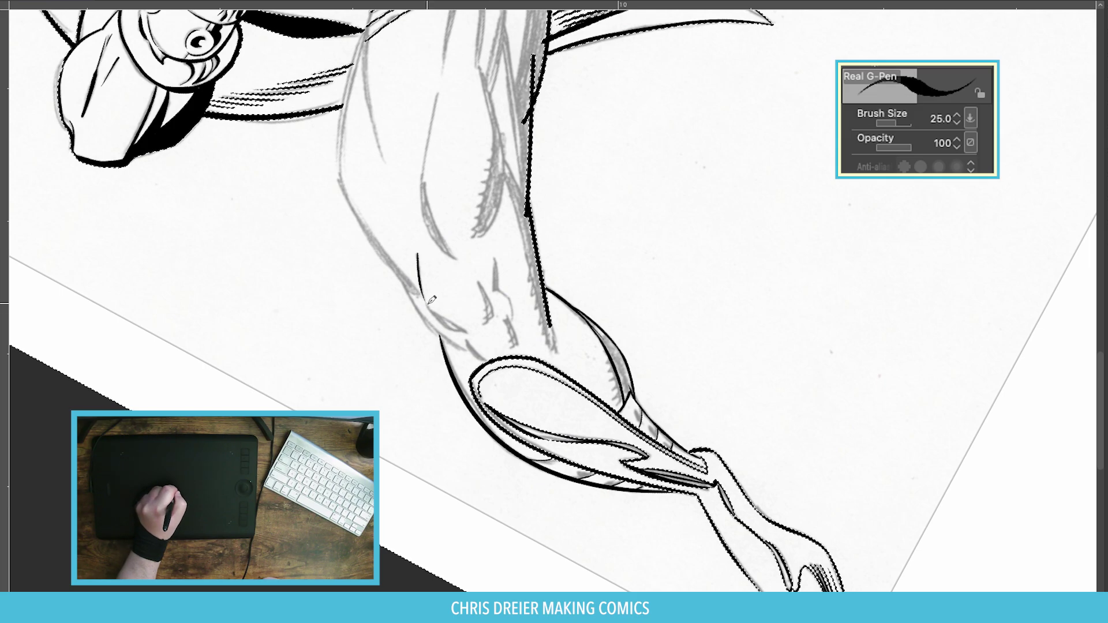
drag(464, 339, 483, 359)
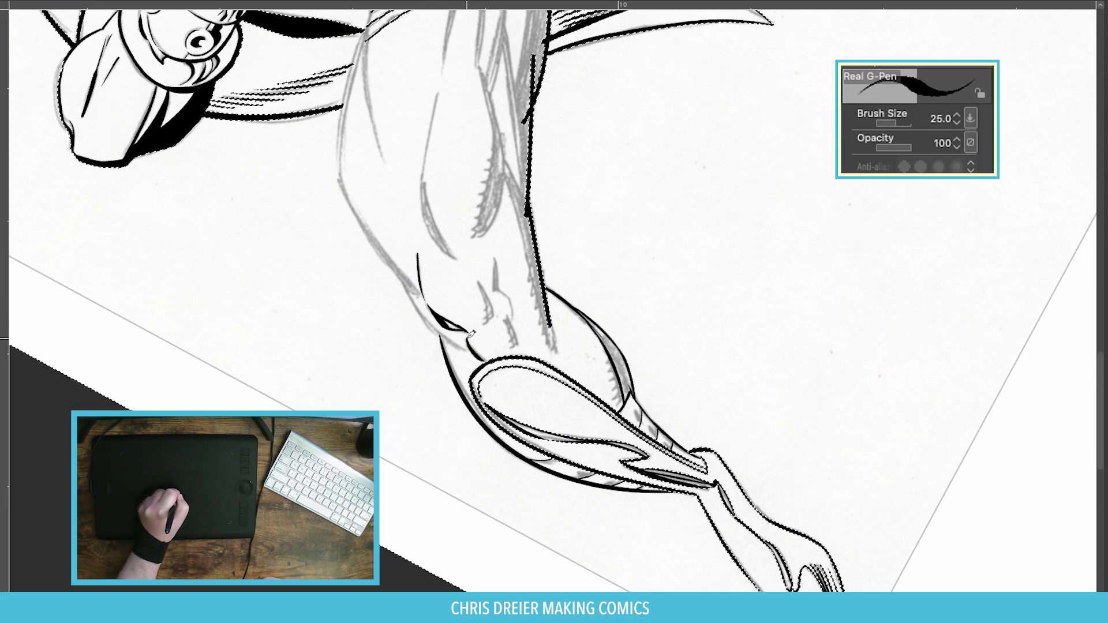
drag(494, 257, 497, 288)
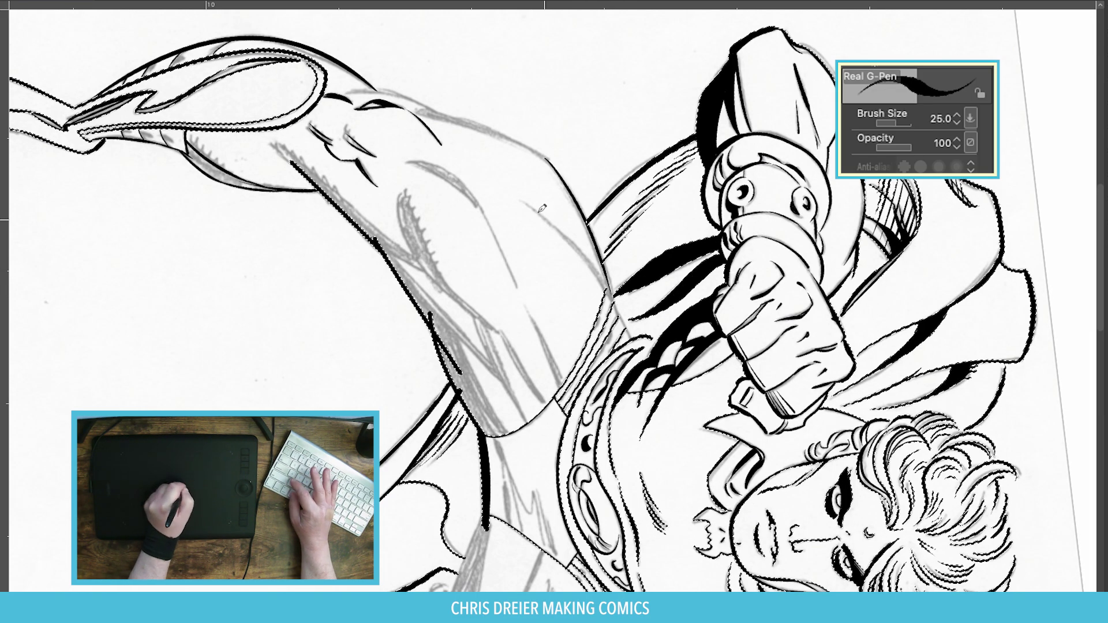
Ink the trailing thigh's upper contour and its long inner muscle lines with the Real G-Pen at 25.
drag(541, 209, 584, 230)
key(e)
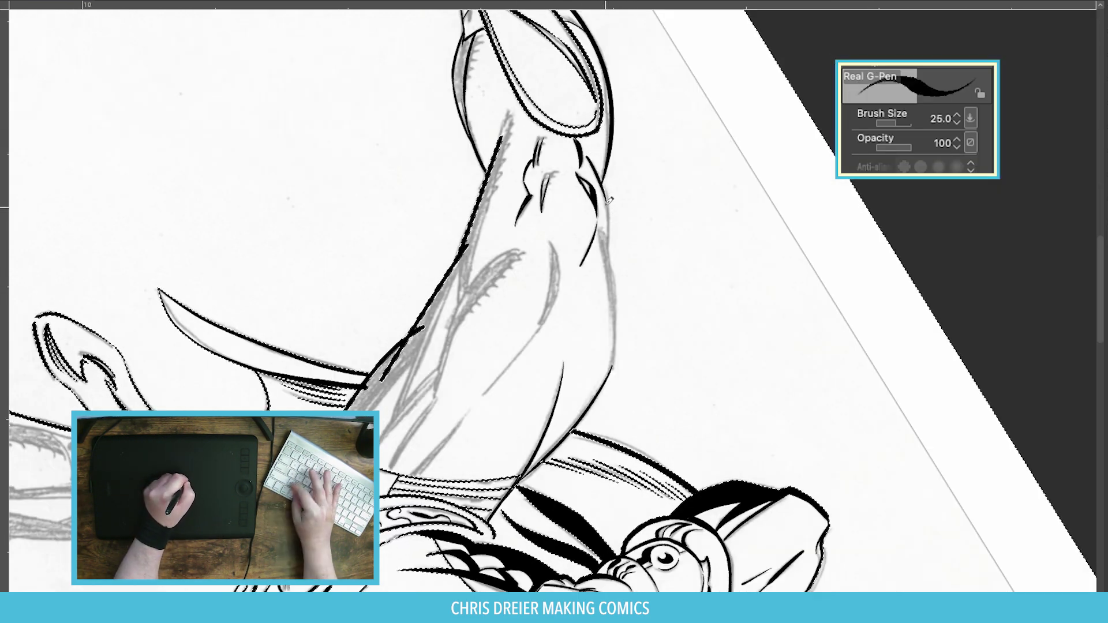
drag(598, 228, 613, 335)
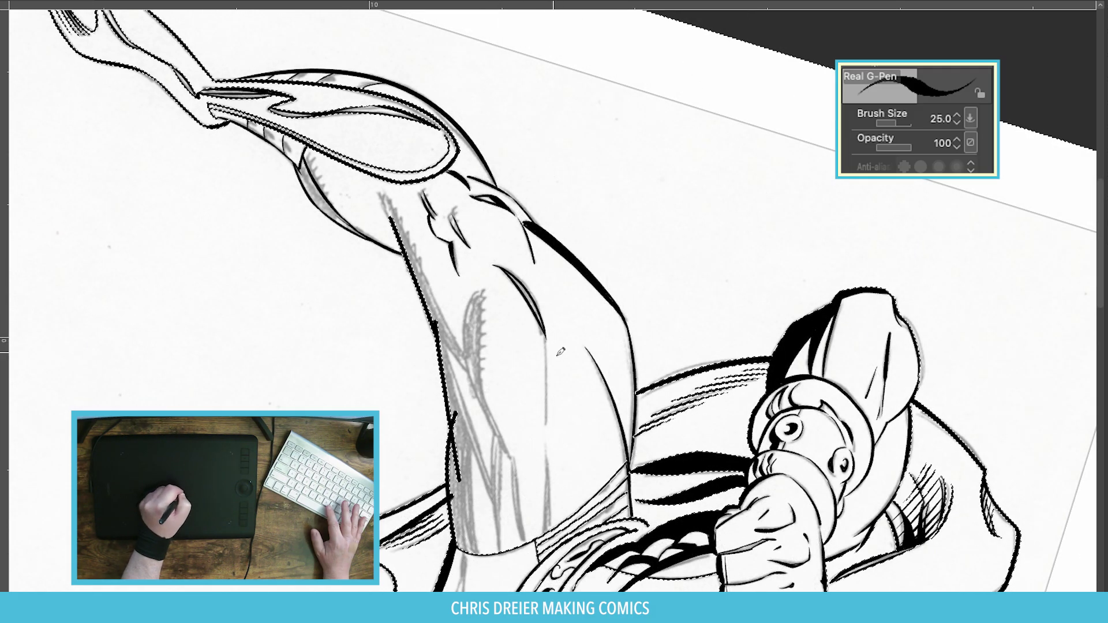
drag(545, 341, 549, 510)
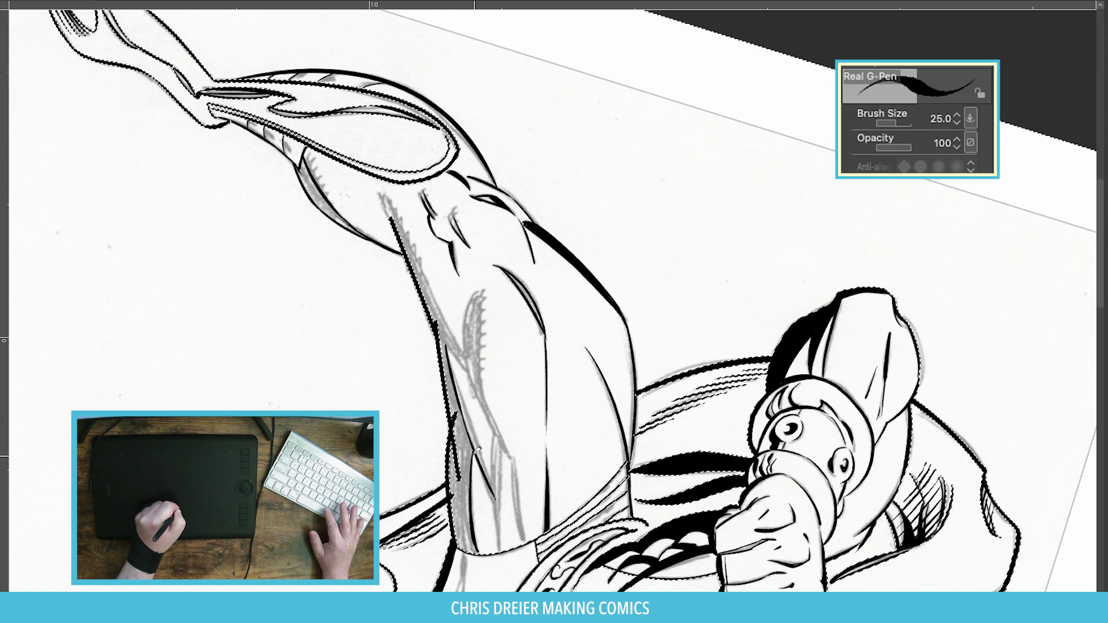
drag(489, 440, 507, 511)
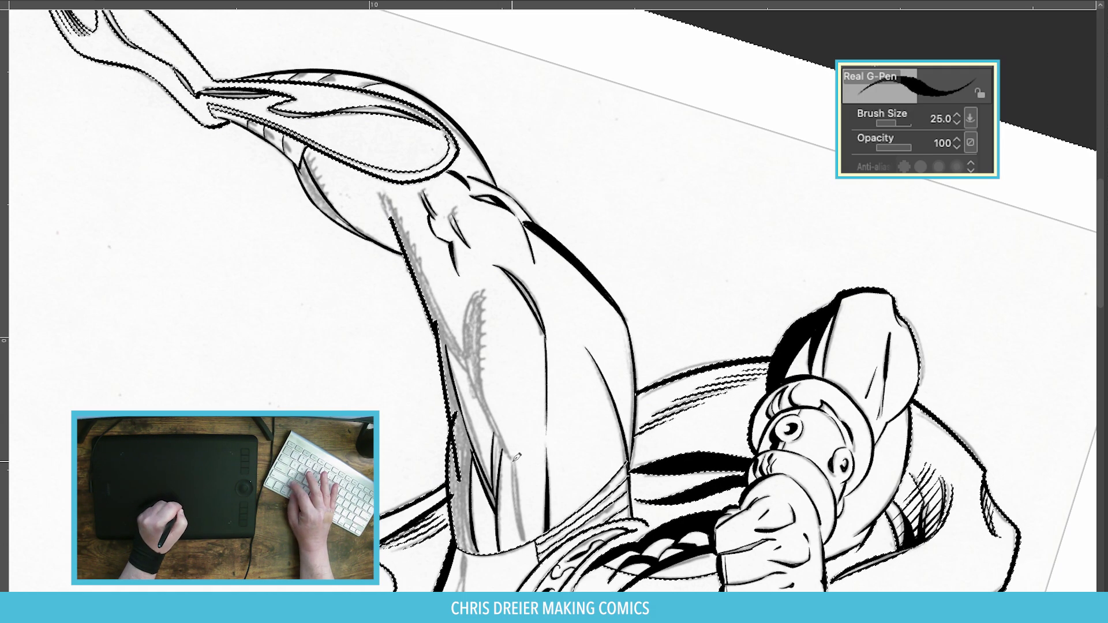
Add black shadows under the trailing thigh and calf and hatch the knee with the Real G-Pen at 20.
key(bracketleft)
key(minus)
key(minus)
key(minus)
key(minus)
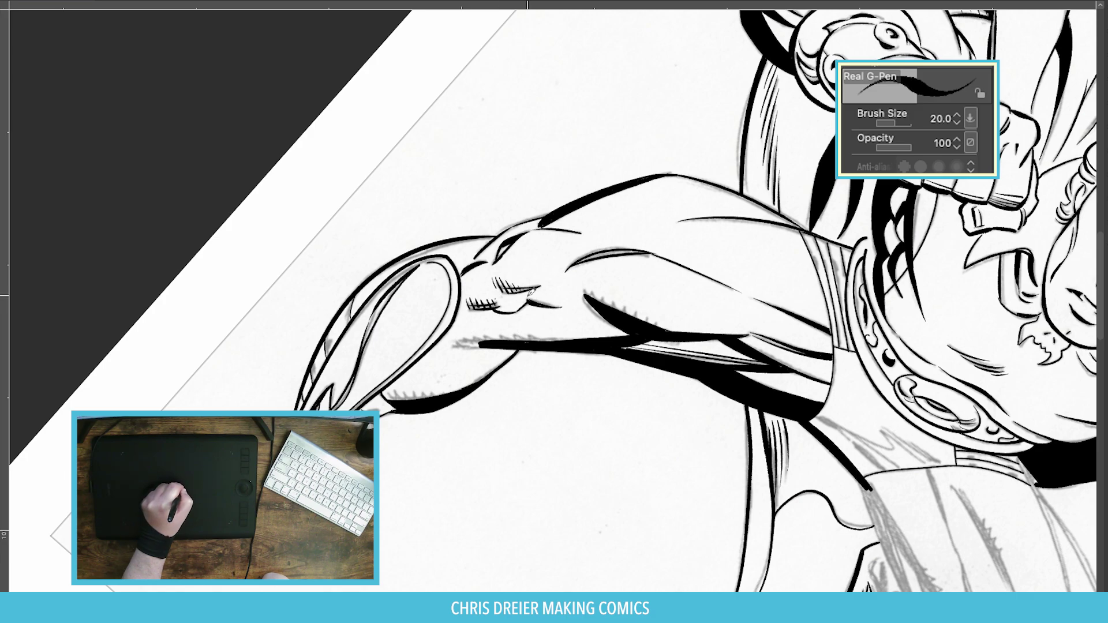
Ink the small black marks on the calf along both edges of the trailing boot cuff.
key(asciicircum)
key(asciicircum)
key(asciicircum)
key(asciicircum)
key(g)
key(p)
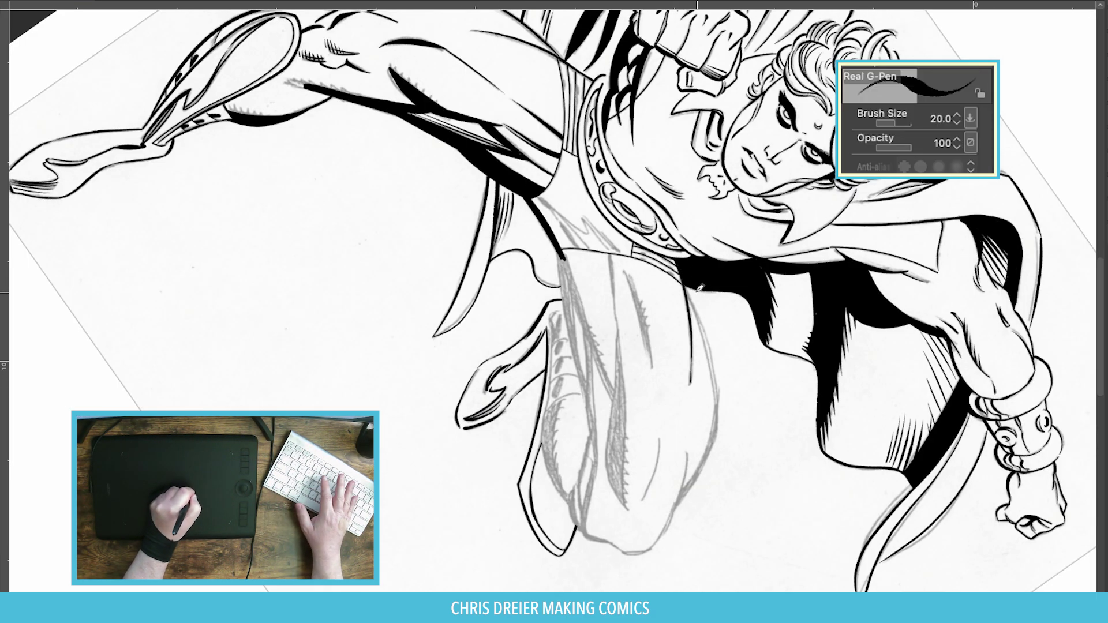
Ink the bent front leg's outer thigh contour, knee edge and knee creases with the Real G-Pen at 30.
key(bracketright)
key(bracketright)
mouse_move(695, 295)
mouse_down()
mouse_move(720, 406)
mouse_move(688, 488)
mouse_move(685, 402)
mouse_up()
drag(659, 348, 637, 422)
drag(686, 359, 658, 459)
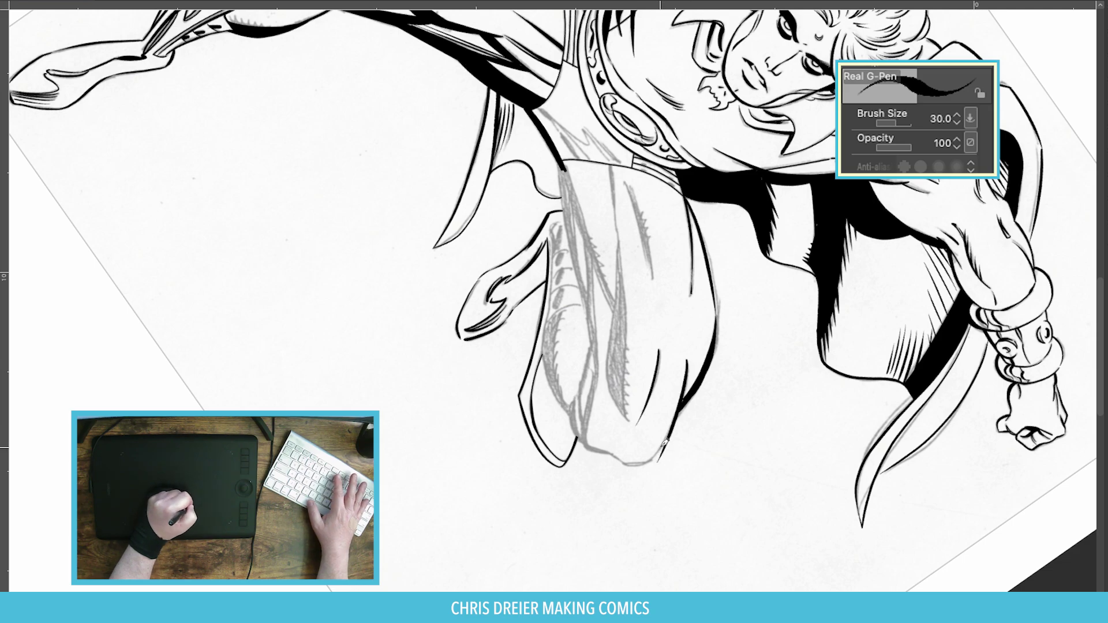
drag(708, 336, 685, 203)
key(ctrl+z)
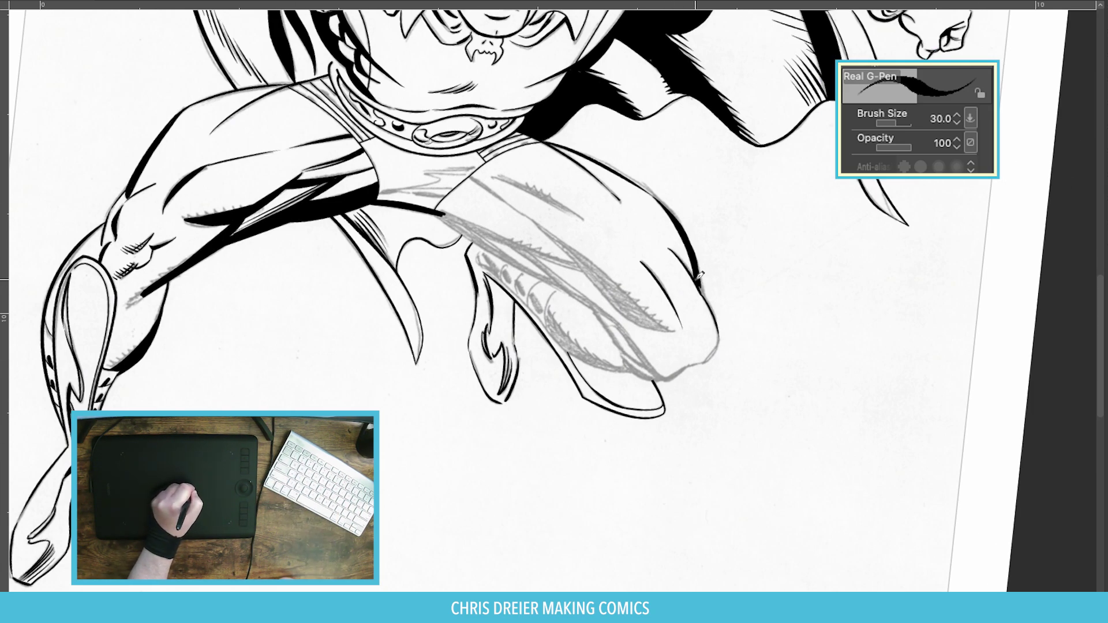
drag(717, 350, 546, 287)
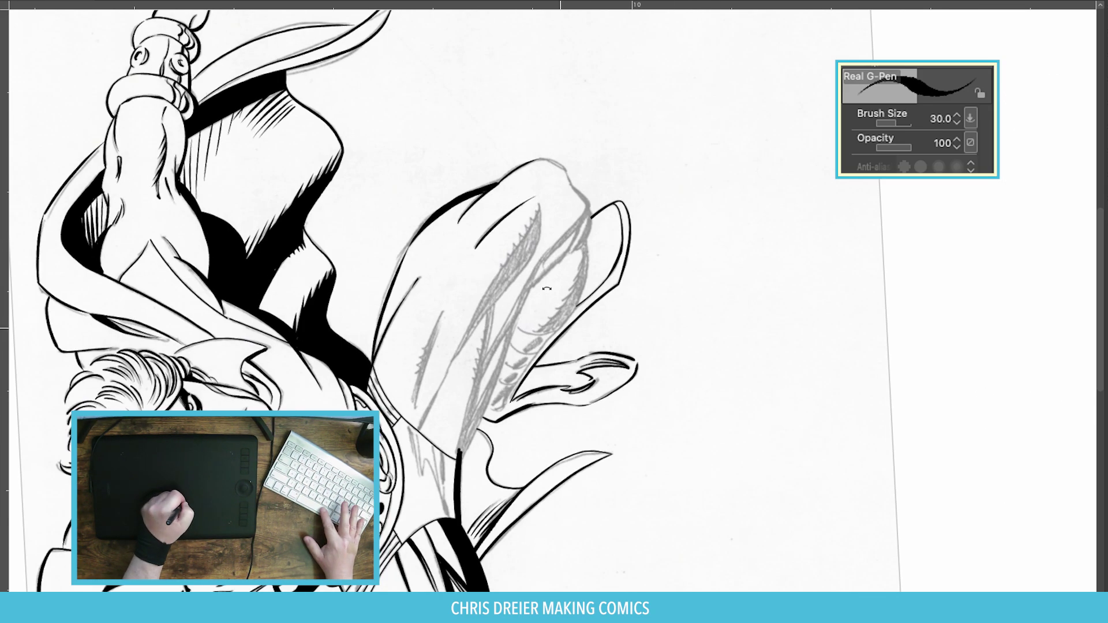
drag(575, 182, 501, 289)
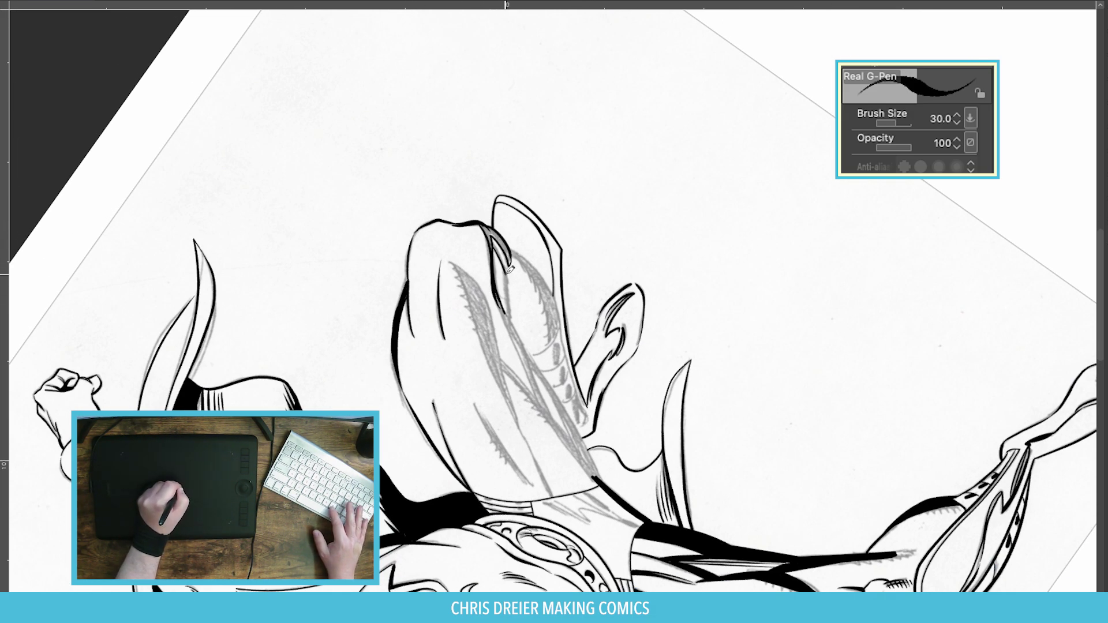
Ink the front thigh's long muscle lines with the Curve tool at 20 and build up its inner shadows with the Real G-Pen at 30.
key(u)
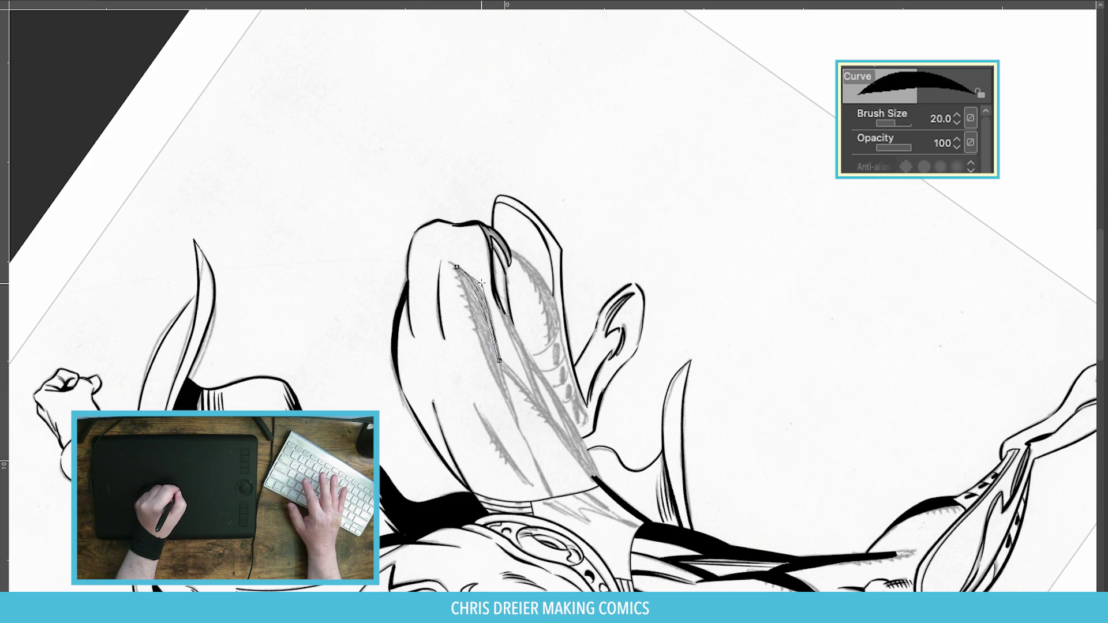
drag(455, 267, 522, 434)
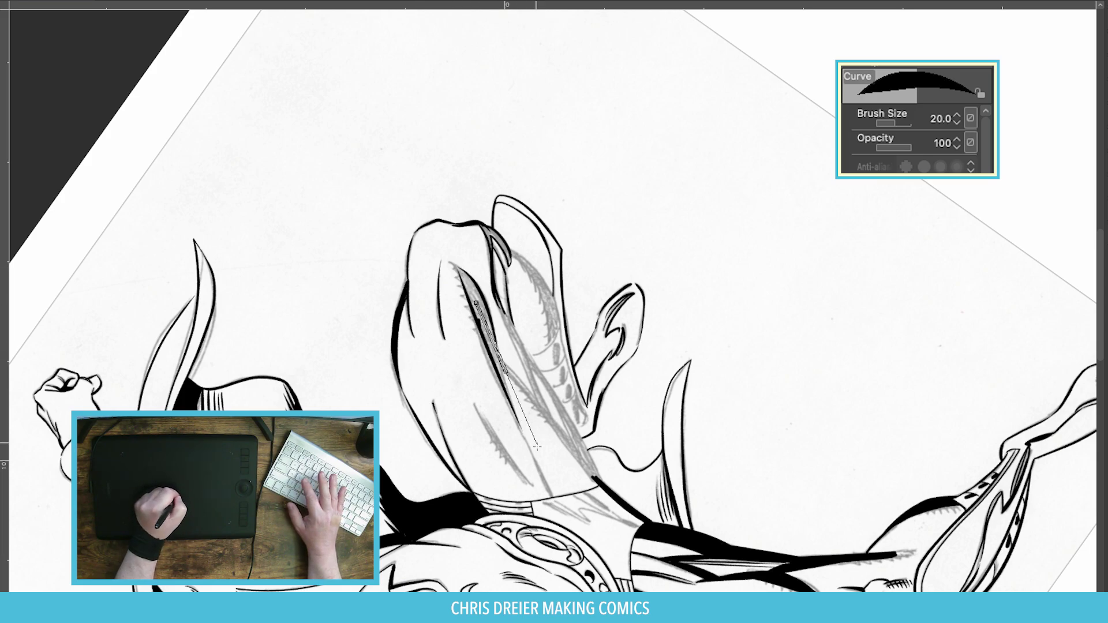
click(473, 297)
key(p)
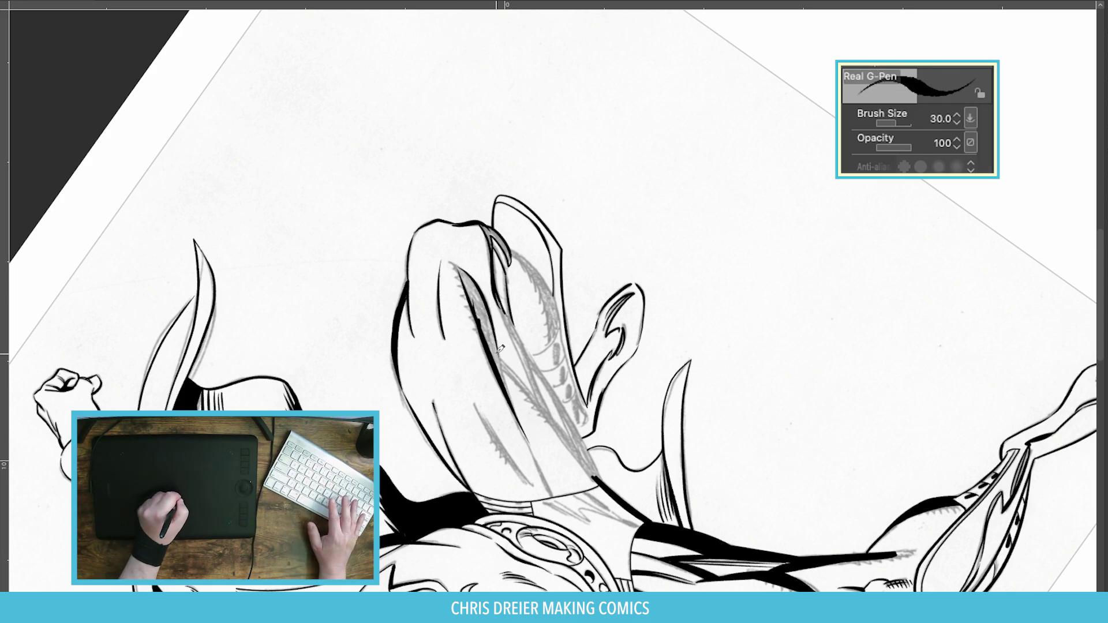
drag(513, 371, 648, 176)
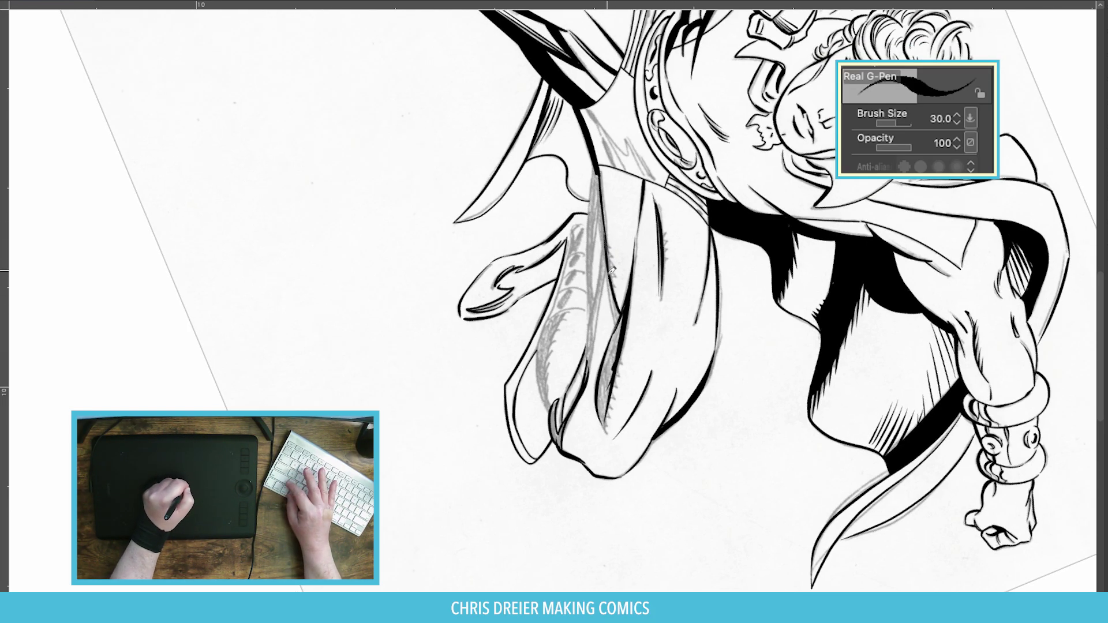
mouse_move(612, 269)
mouse_down()
mouse_move(593, 340)
mouse_move(608, 244)
mouse_move(580, 392)
mouse_up()
drag(603, 159, 590, 301)
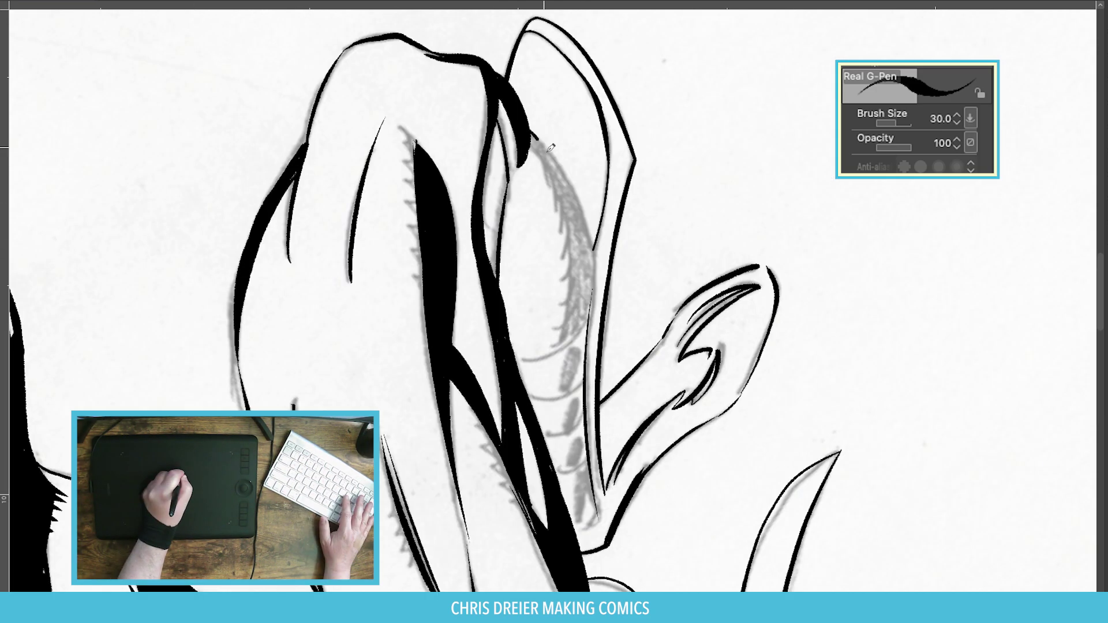
Ink the front calf's shadow edge, the bands along its boot and the folds of the trunks with the Real G-Pen at 30.
mouse_move(539, 142)
mouse_down()
mouse_move(588, 346)
mouse_move(636, 277)
mouse_up()
drag(545, 283, 575, 370)
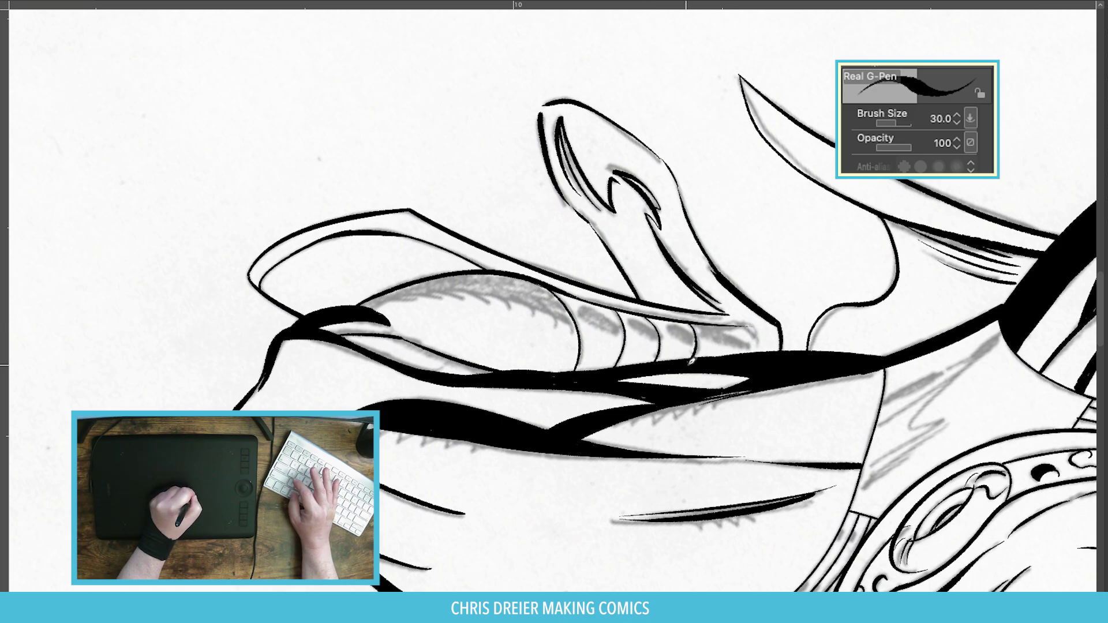
drag(754, 324, 766, 348)
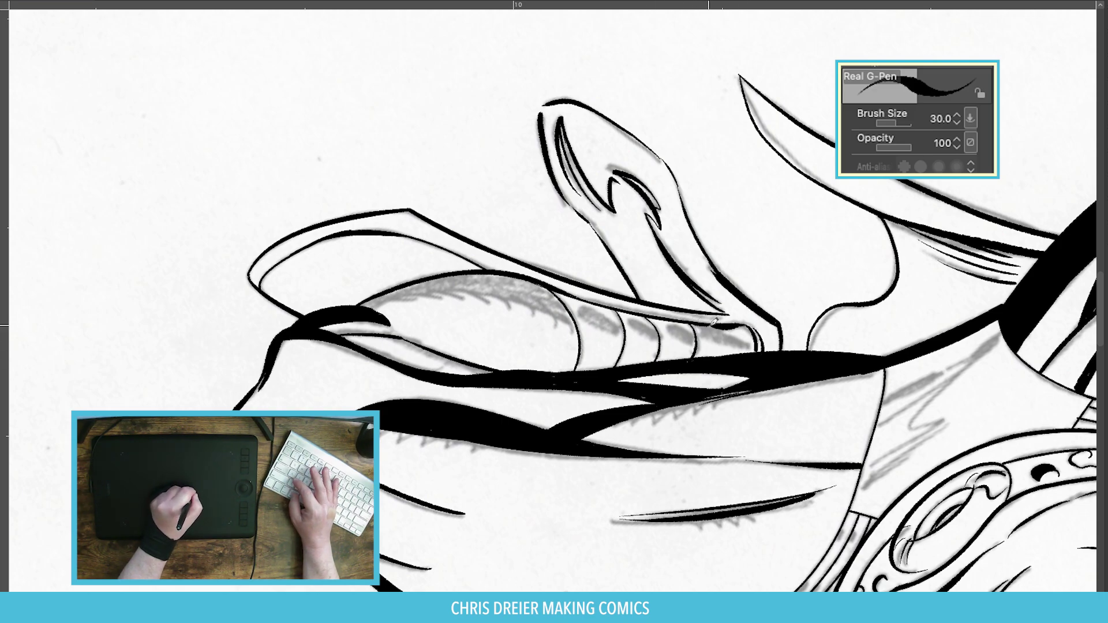
mouse_move(414, 294)
mouse_down()
mouse_move(541, 304)
mouse_move(577, 331)
mouse_up()
drag(577, 332, 605, 357)
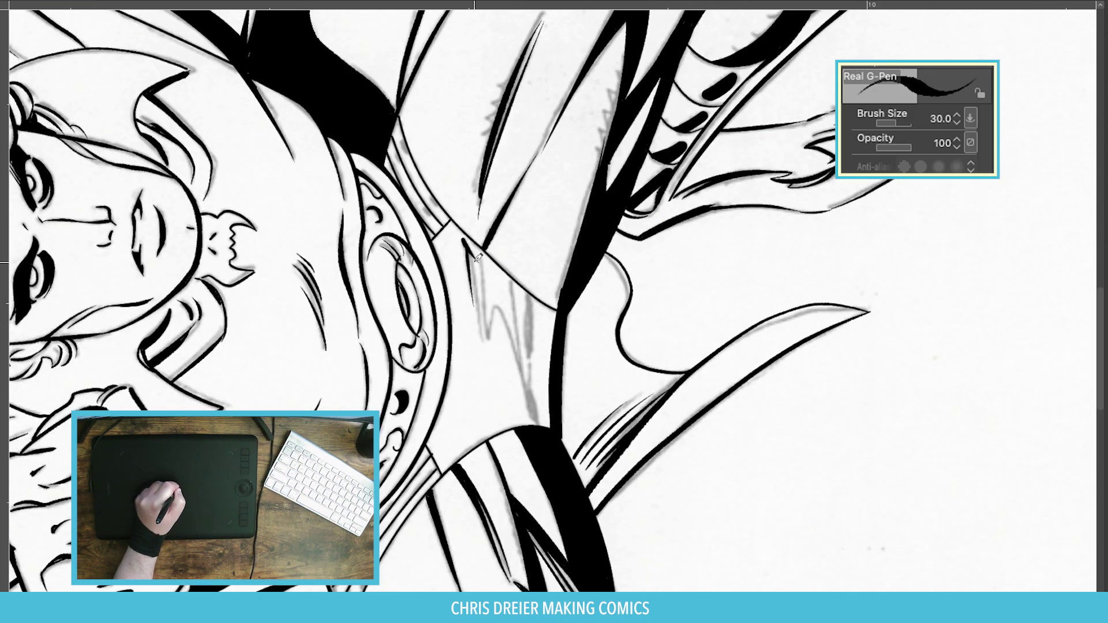
drag(529, 292, 533, 368)
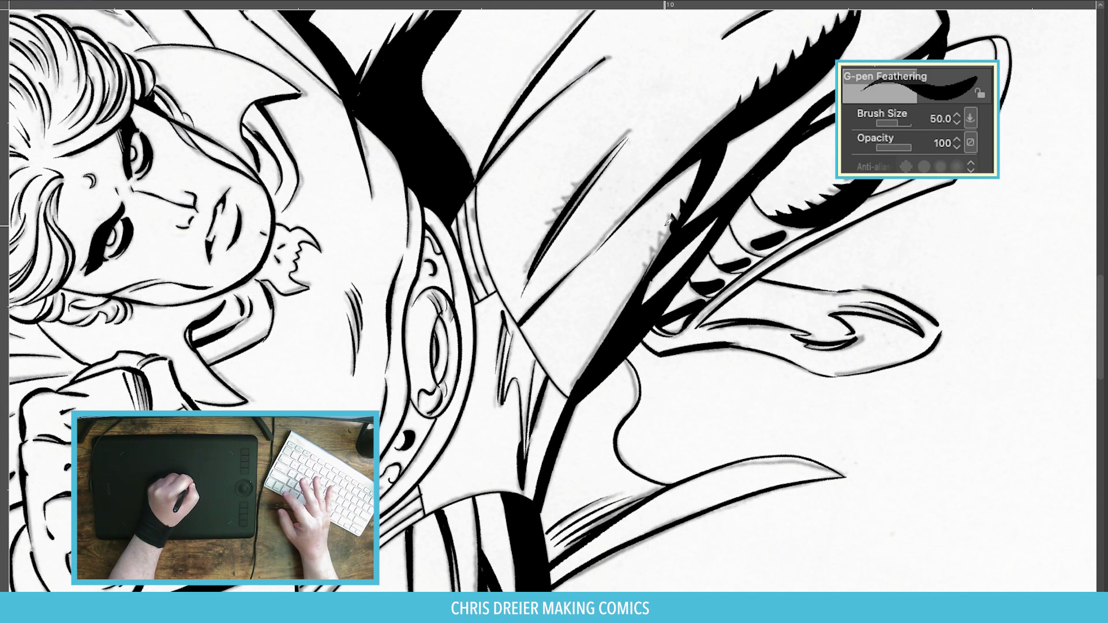
Feather the shadow edges on both thighs using G-pen Feathering at 50 and 30 and black_tiny feathers 2 at 30.
mouse_move(663, 236)
mouse_down()
mouse_move(642, 264)
mouse_move(635, 294)
mouse_up()
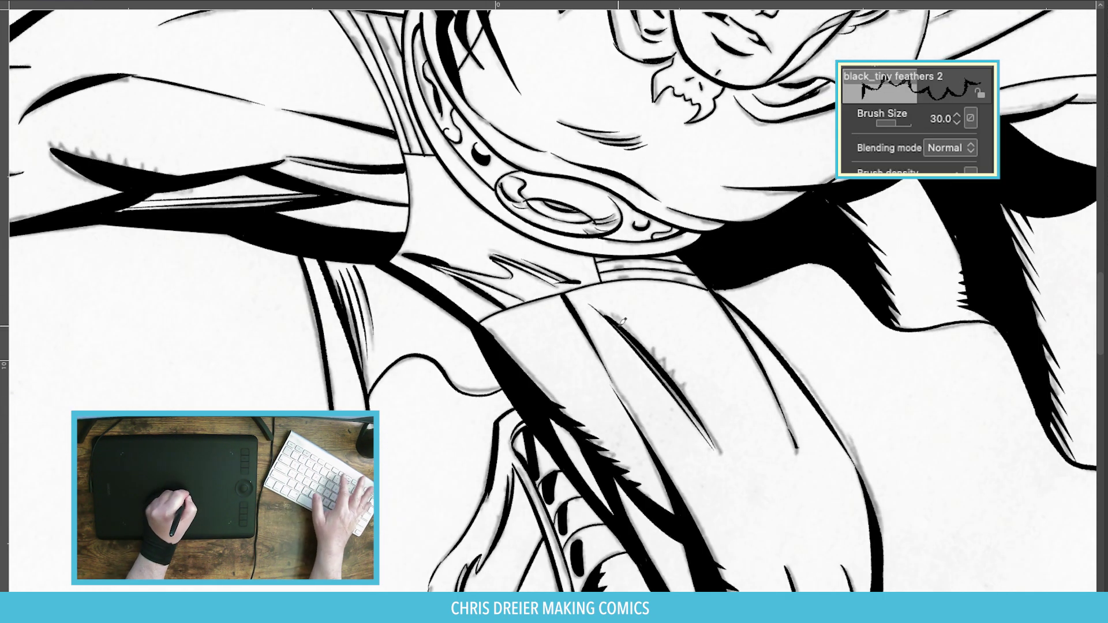
drag(642, 344, 672, 363)
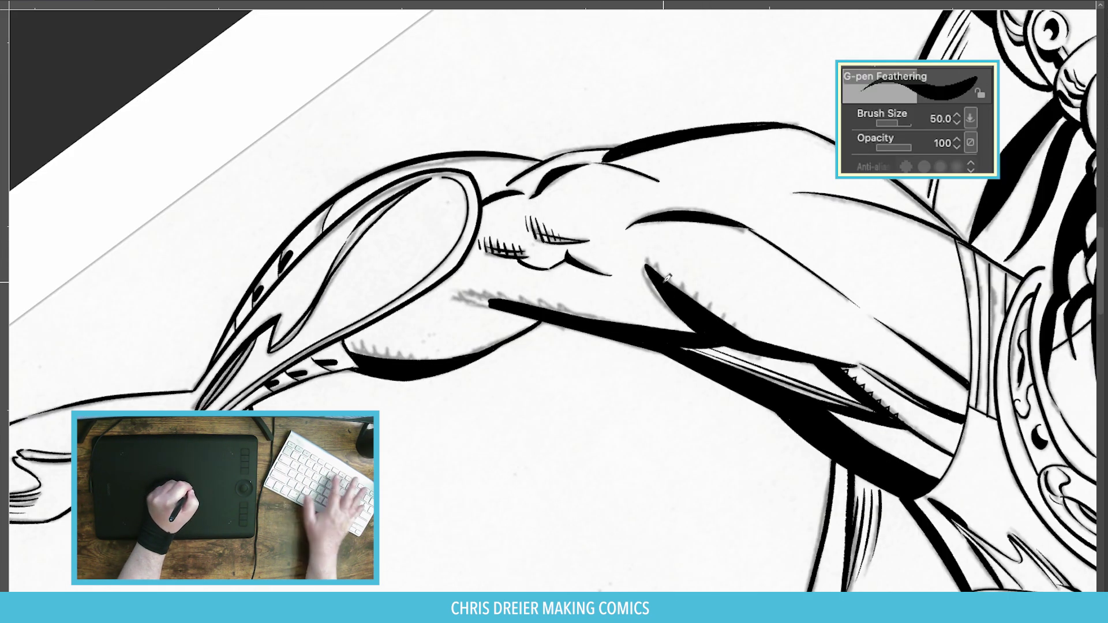
key(bracketleft)
drag(648, 250, 662, 278)
key(bracketleft)
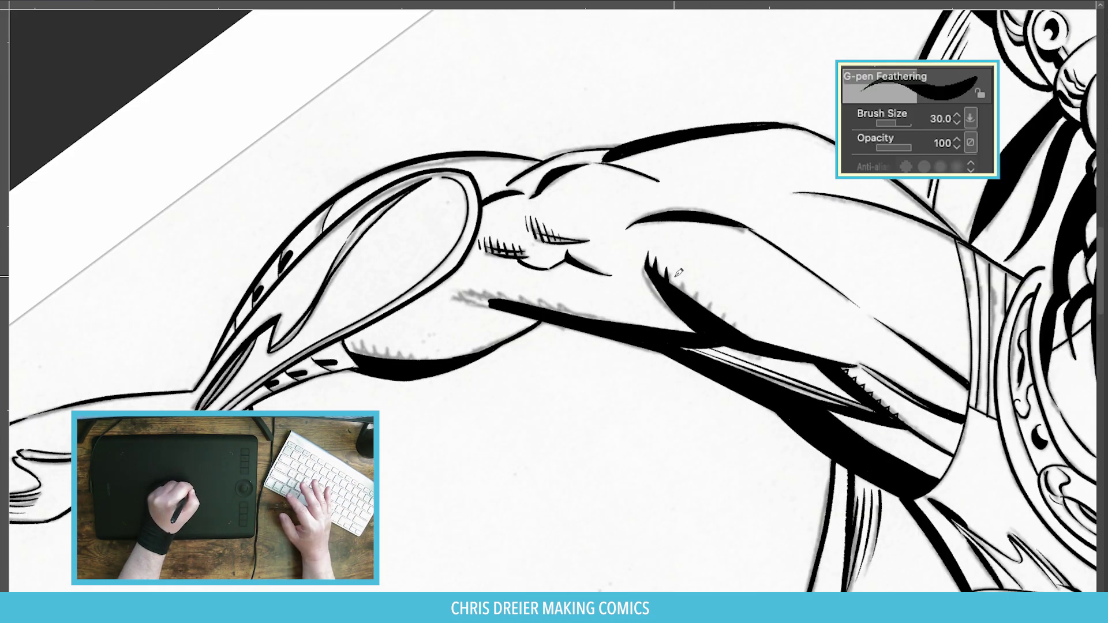
mouse_move(481, 290)
mouse_down()
mouse_move(595, 320)
mouse_move(455, 295)
mouse_up()
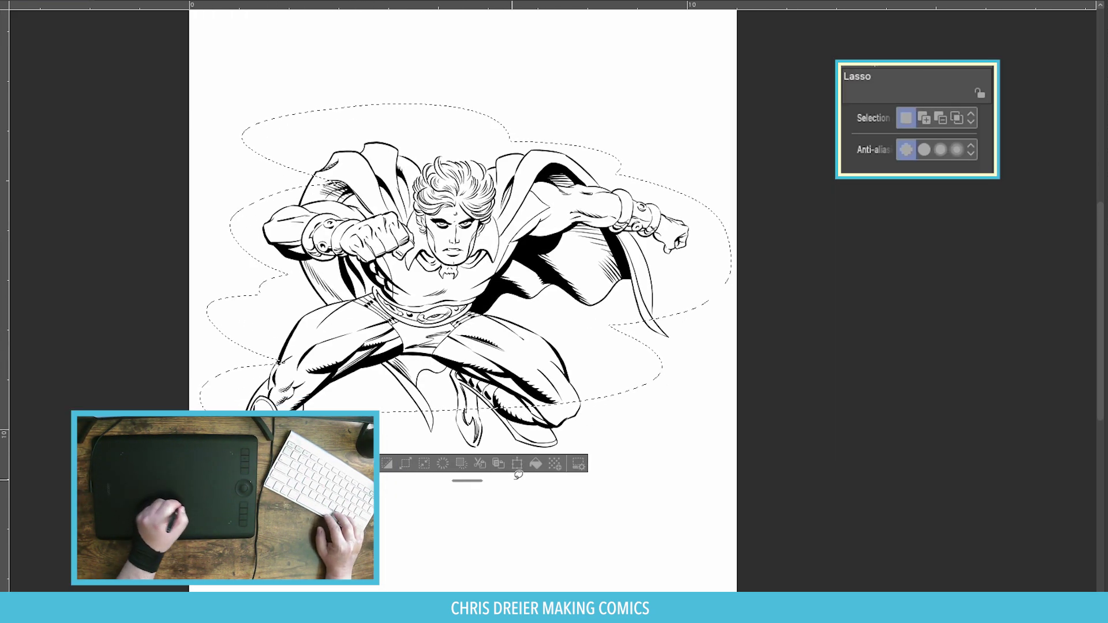
Add a dot screentone to the lassoed shape behind the figure and clear it from the figure by selecting the background and inverting.
click(553, 463)
key(w)
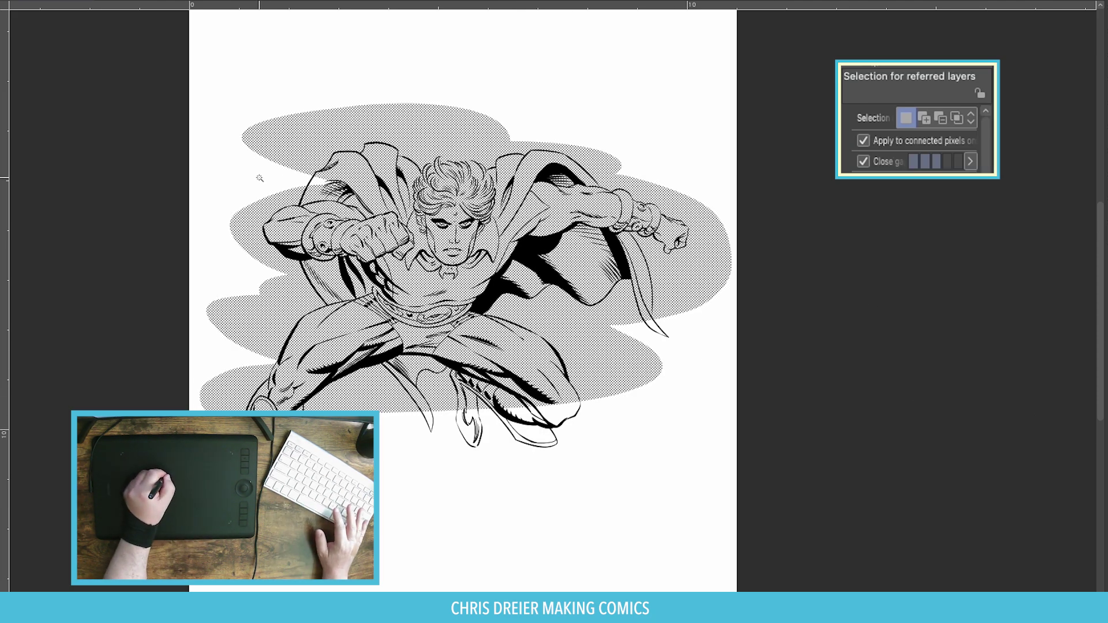
click(253, 176)
key(super+shift+i)
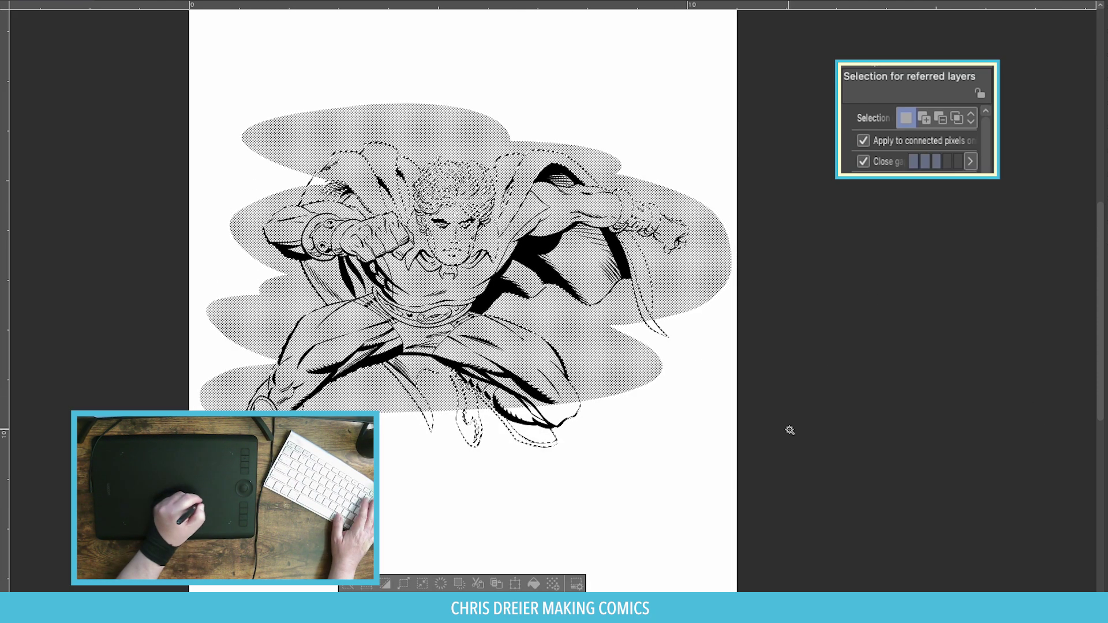
key(Delete)
key(super+d)
Clean up leftover tone around the face, collar and outstretched arm's bracer with the Felt pen REAL at 50.
scroll(348, 173, up, 5)
key(p)
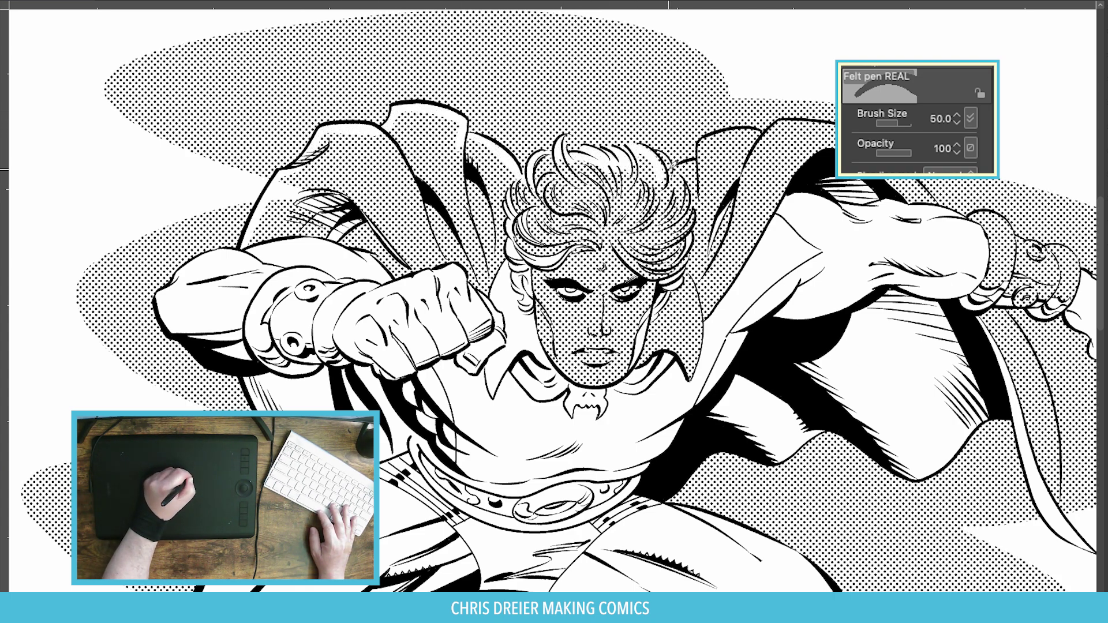
drag(554, 289, 445, 340)
mouse_move(594, 196)
mouse_down()
mouse_move(664, 179)
mouse_move(761, 187)
mouse_move(802, 236)
mouse_up()
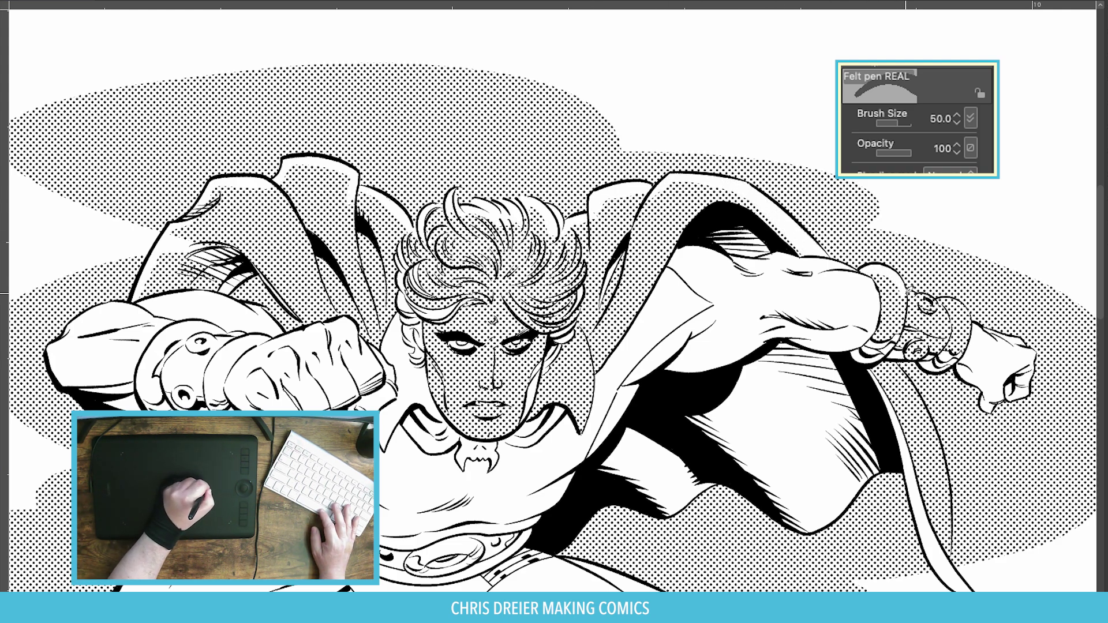
drag(926, 300, 975, 242)
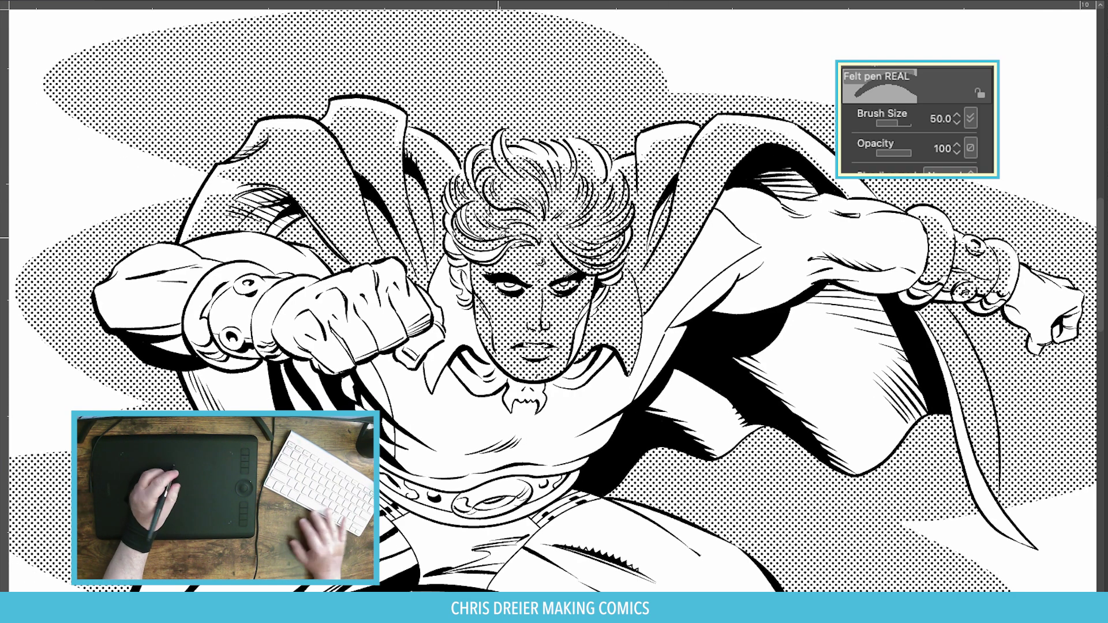
Clear the remaining tone from the cape, hair, face and bracer areas with fills.
key(g)
click(335, 196)
click(635, 249)
click(975, 271)
drag(880, 320, 626, 309)
Remove the tone inside the hanging cape strip below the outstretched arm with the Felt pen REAL at 50.
key(p)
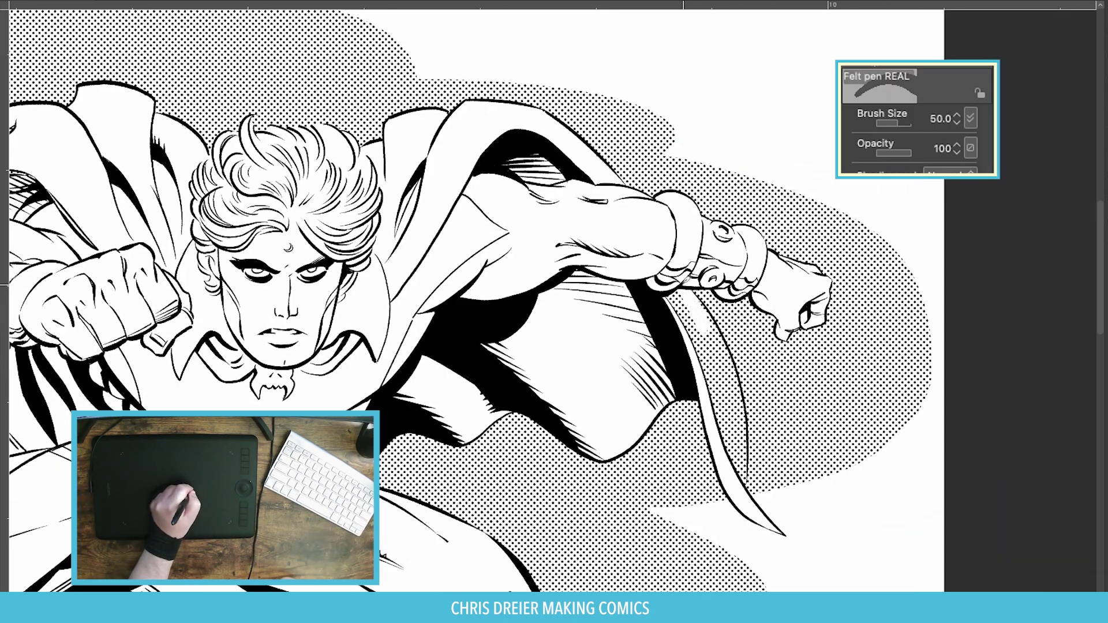
drag(701, 300, 744, 439)
drag(721, 340, 738, 424)
mouse_move(678, 297)
mouse_down()
mouse_move(721, 369)
mouse_move(728, 450)
mouse_up()
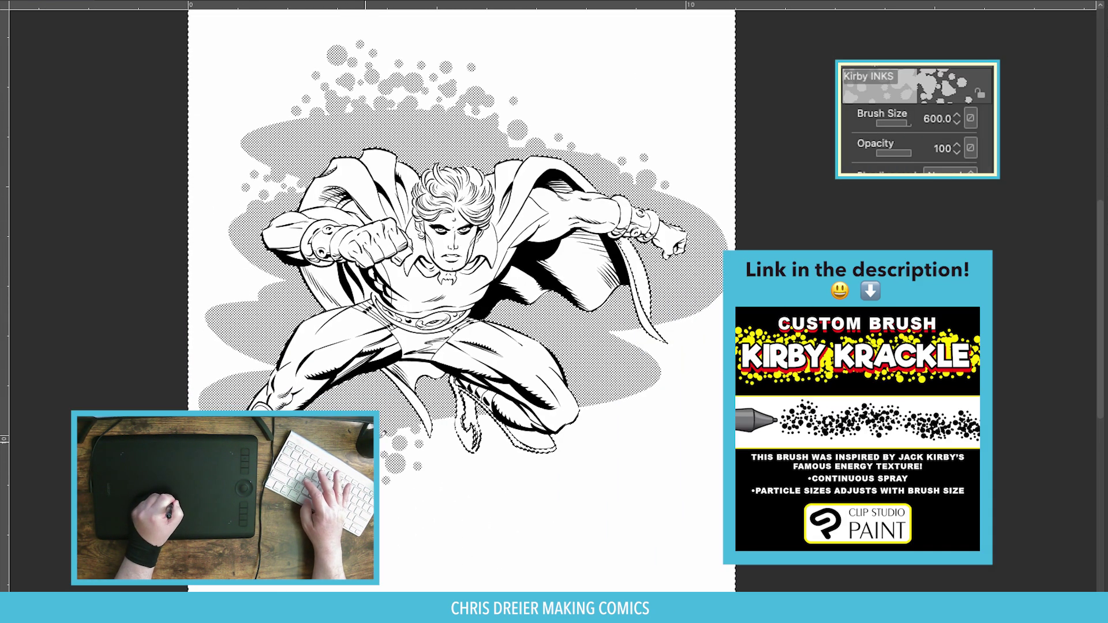
Spray Kirby Krackle tone bubbles around the edges of the background shape with the Kirby INKS brush at 600.
mouse_move(384, 431)
mouse_down()
mouse_move(594, 439)
mouse_move(646, 260)
mouse_move(231, 363)
mouse_move(440, 436)
mouse_move(549, 395)
mouse_up()
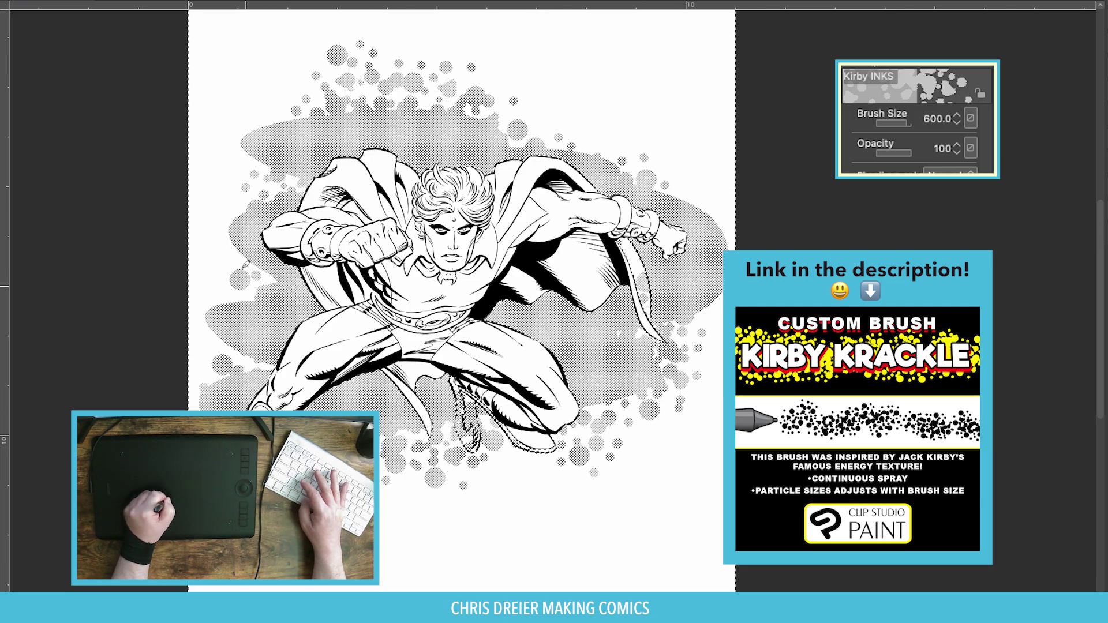
mouse_move(530, 126)
mouse_down()
mouse_move(619, 160)
mouse_move(346, 109)
mouse_move(242, 135)
mouse_up()
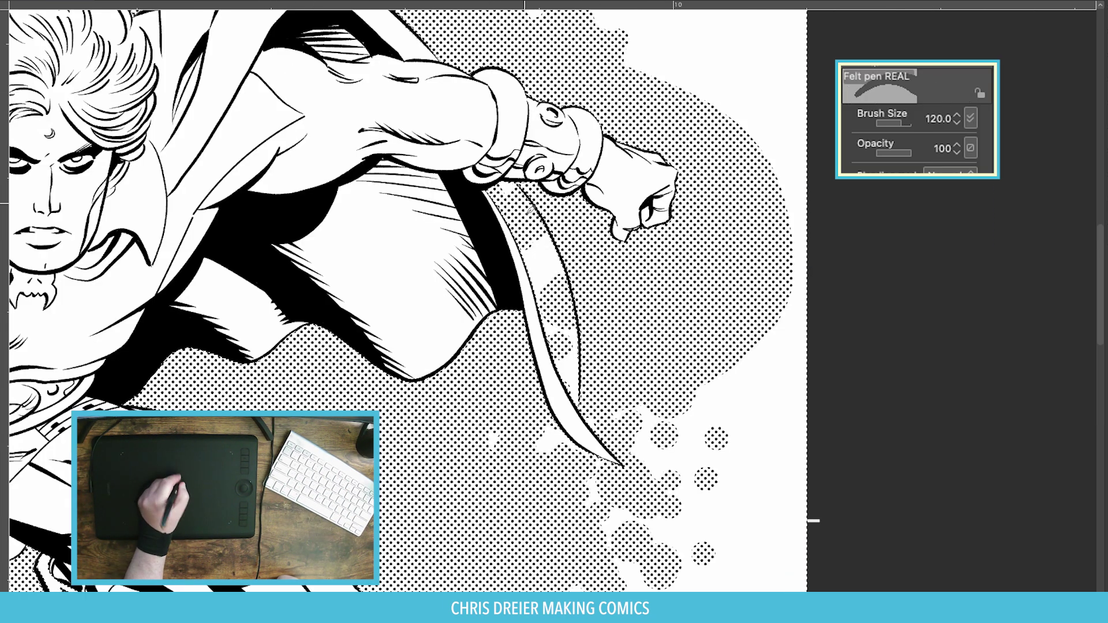
scroll(404, 300, up, 5)
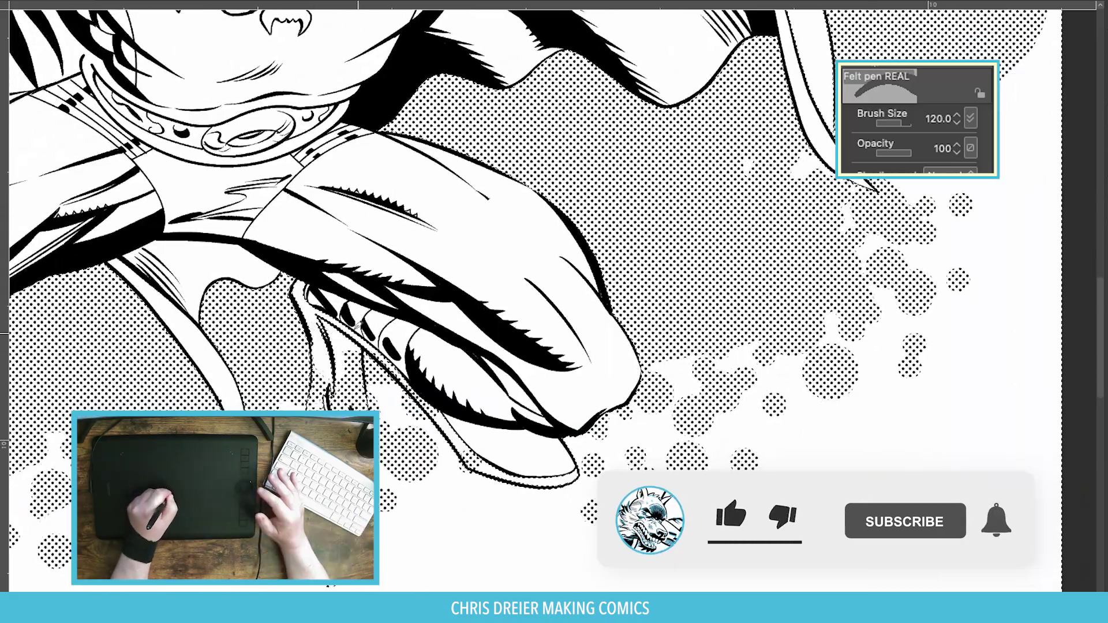